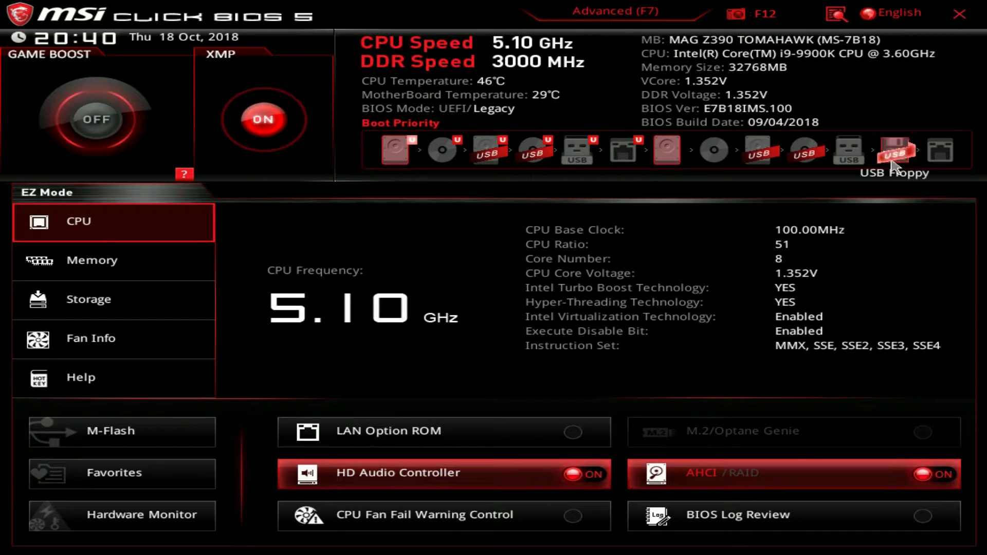
Review the installed memory modules and the storage device list in EZ Mode.
mouse_move(575, 161)
mouse_down()
mouse_move(437, 149)
mouse_move(563, 149)
mouse_up()
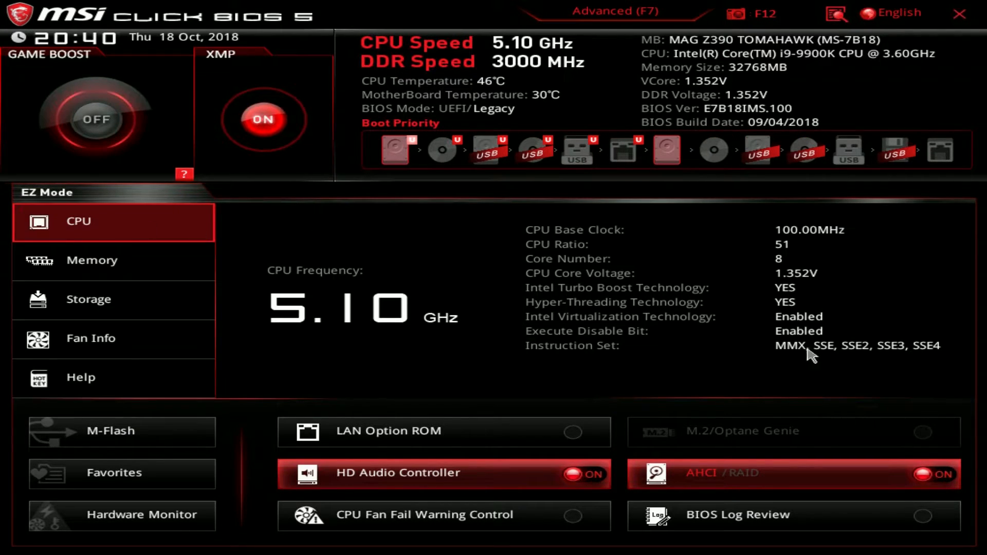
click(90, 260)
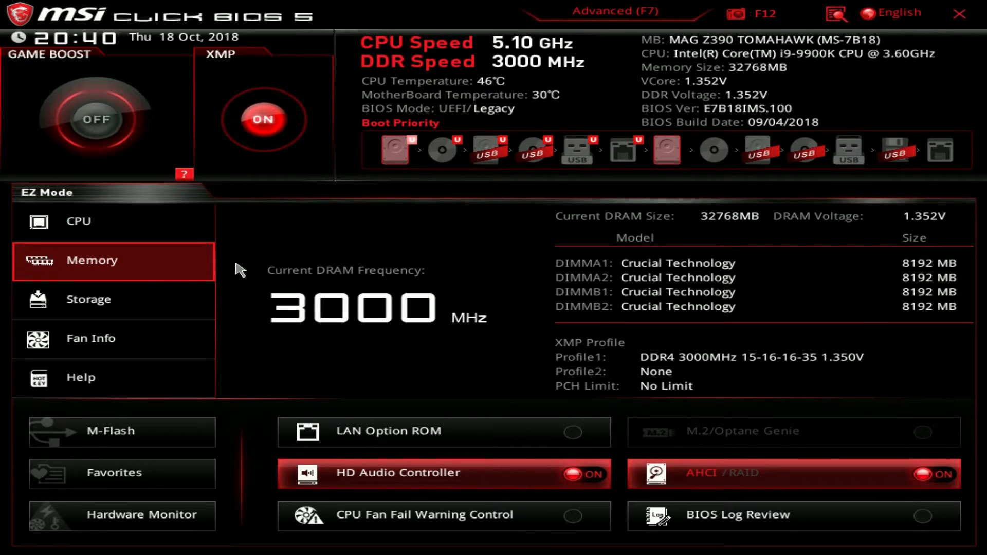
click(96, 299)
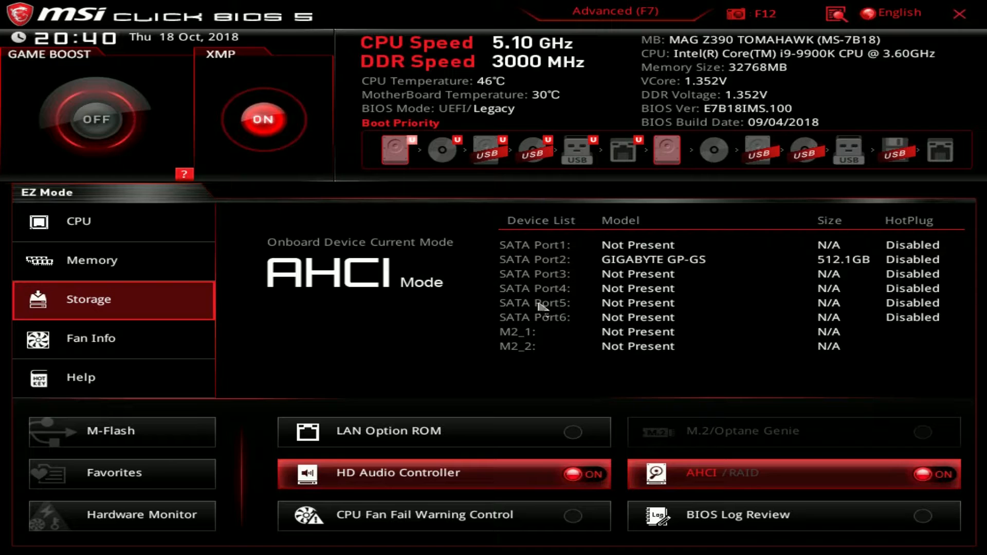
Review the fan information and examine the CPU fan curve in Hardware Monitor.
click(84, 342)
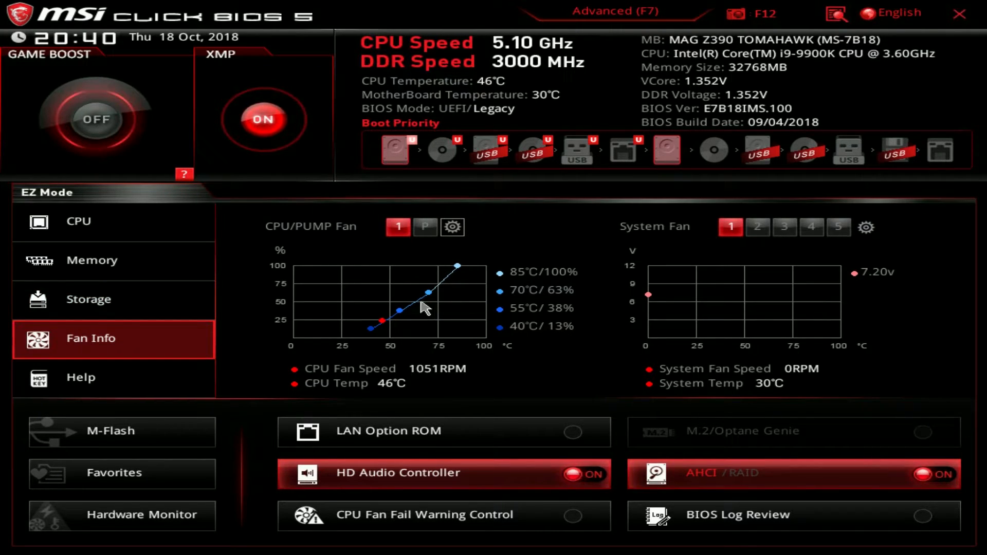
click(451, 229)
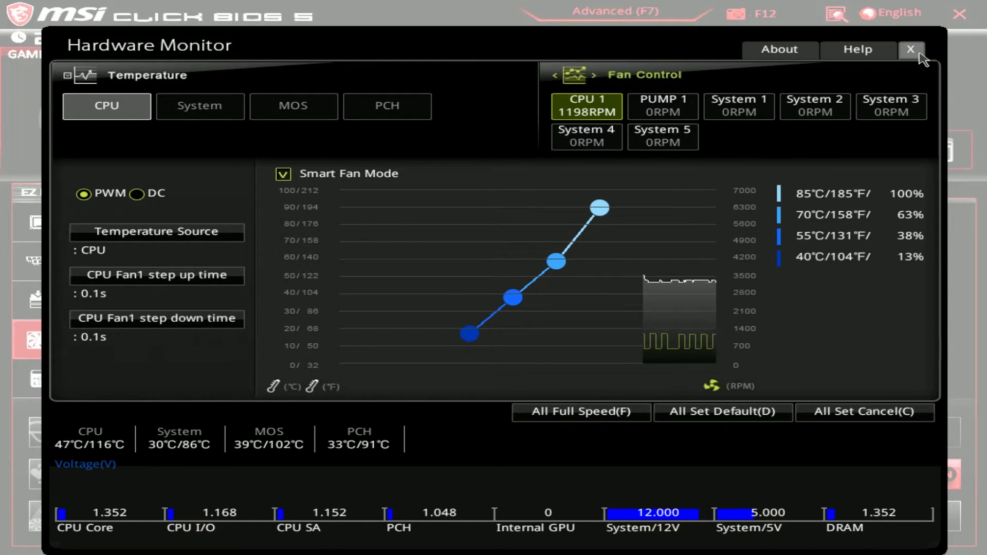
click(920, 55)
View the EZ Mode hotkey help and the list of favorites.
click(100, 381)
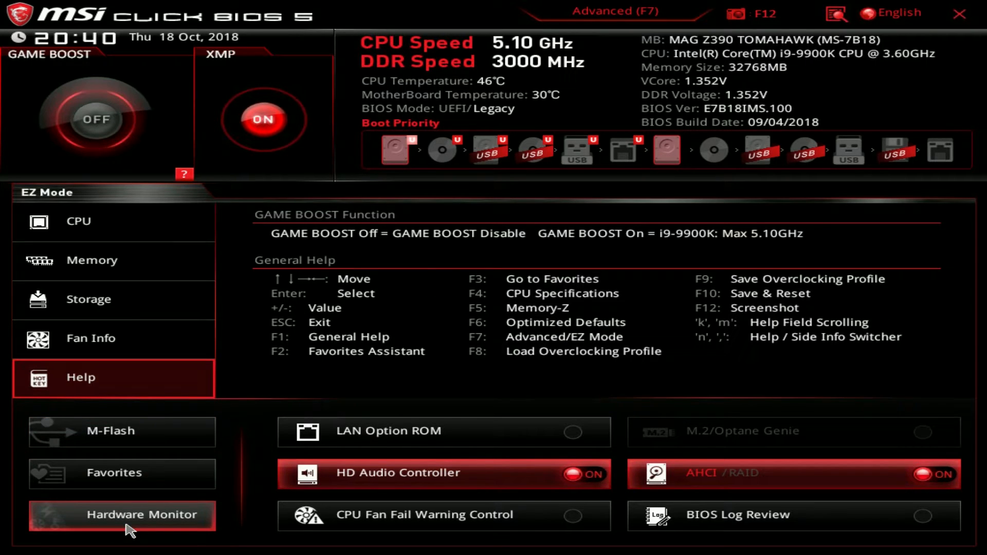
click(126, 473)
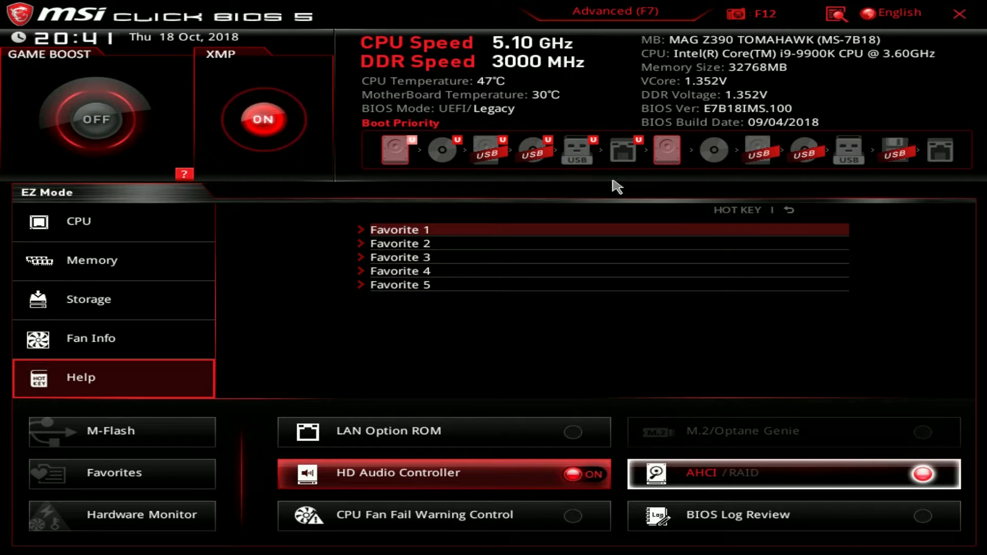
Switch to Advanced mode and view the System Status page of the motherboard settings.
click(615, 12)
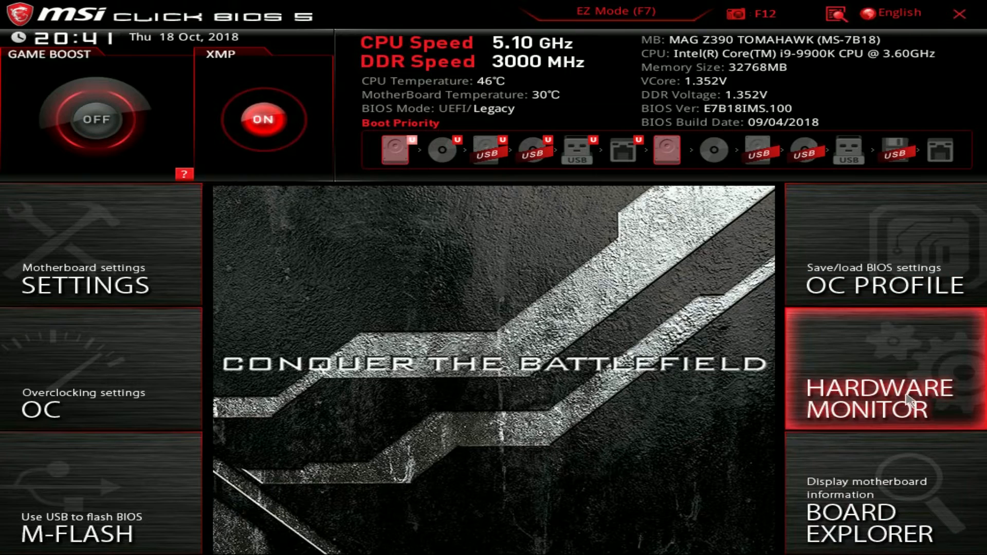
click(103, 291)
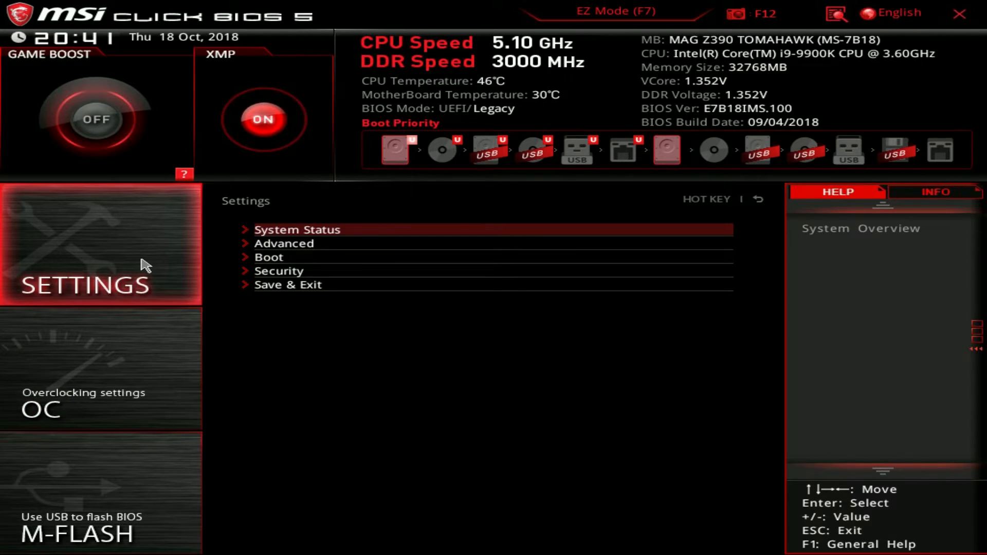
key(Return)
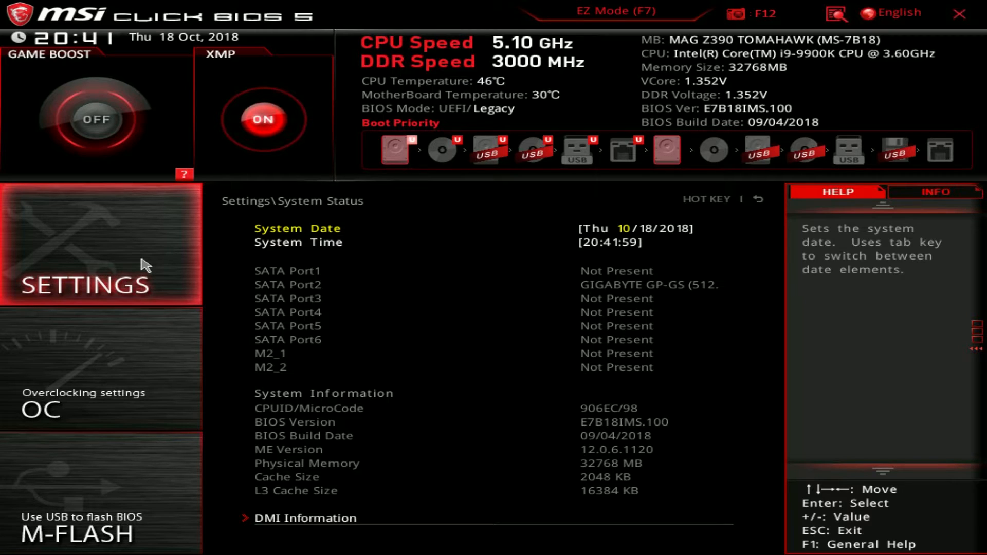
Look through the PCI Subsystem, ACPI and Integrated Peripherals pages of the advanced motherboard settings.
key(Escape)
key(Down)
key(Return)
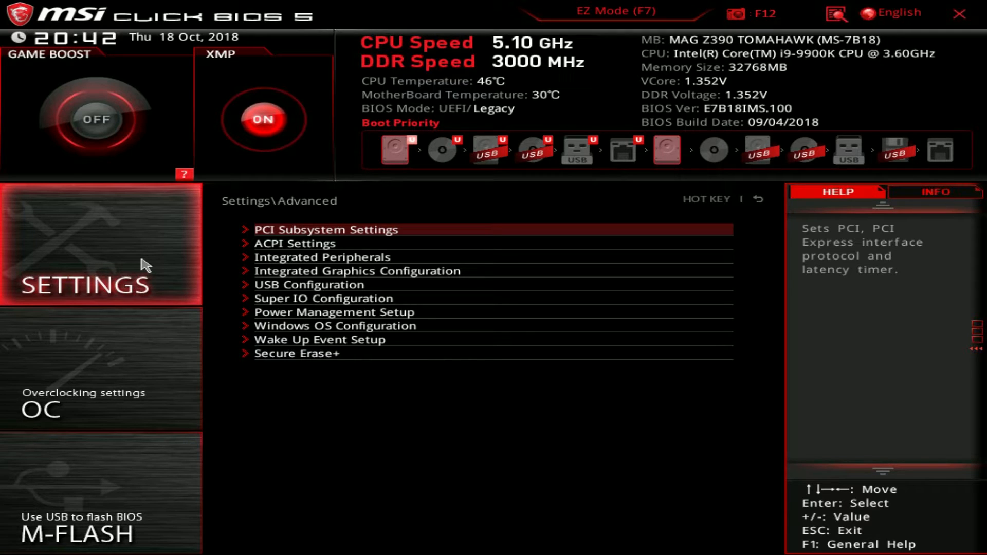
key(Return)
key(Escape)
key(Down)
key(Return)
key(Escape)
key(Down)
key(Return)
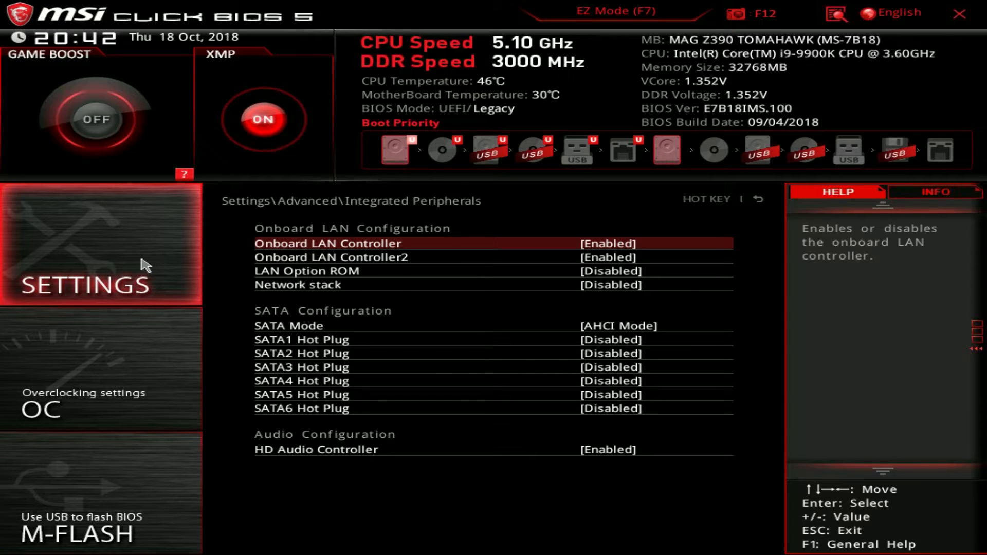
View the Integrated Graphics Configuration and USB Configuration pages.
key(Escape)
key(Down)
key(Return)
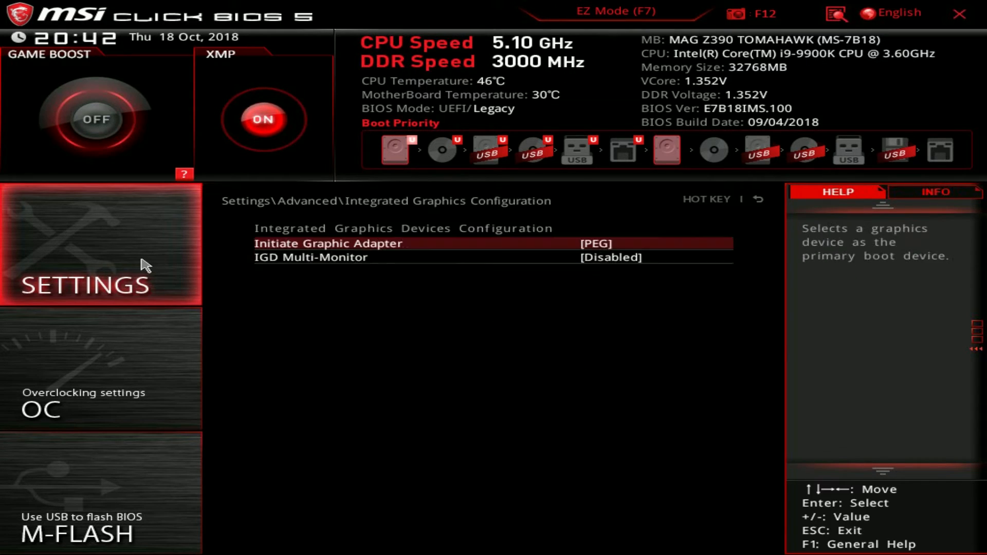
key(Escape)
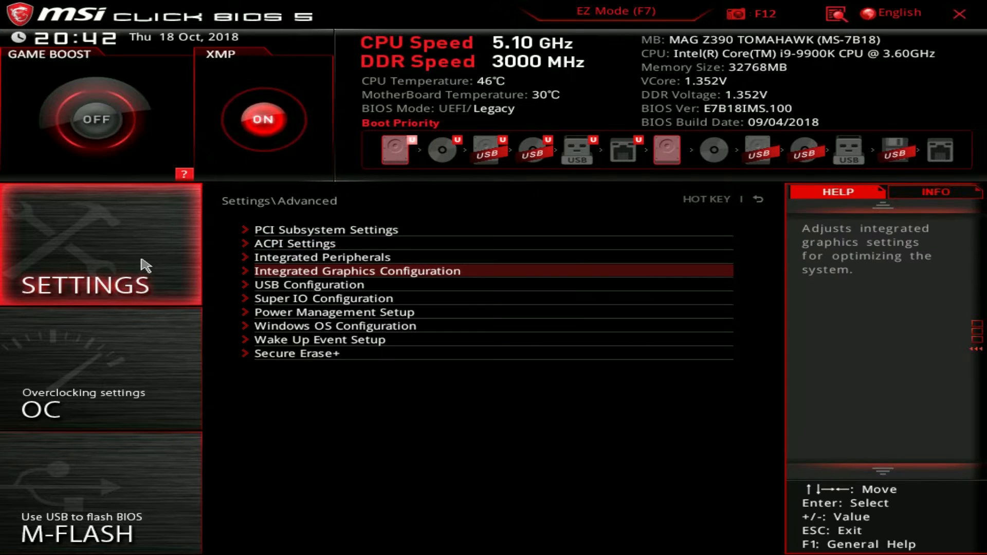
key(Down)
key(Return)
key(Escape)
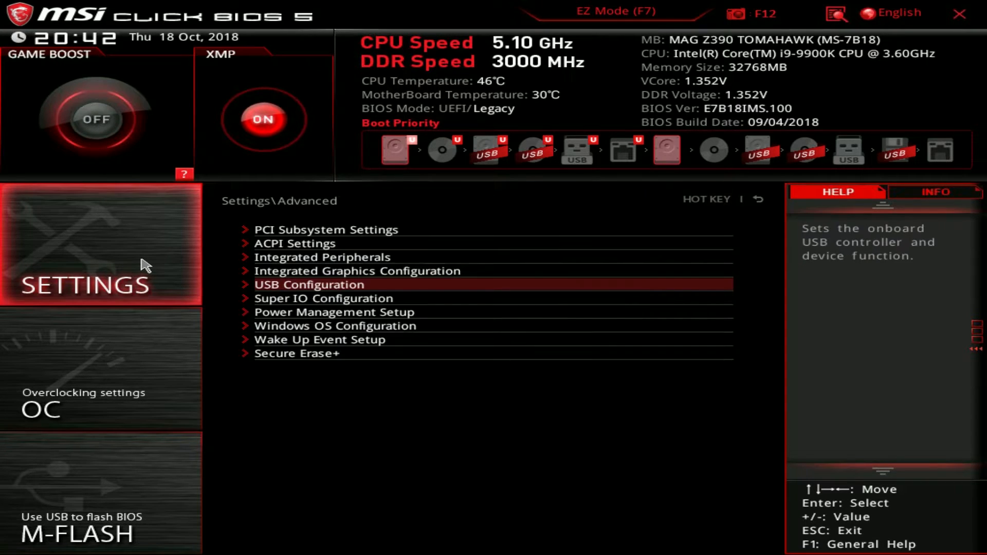
View the Super IO Configuration and Power Management Setup pages.
key(Down)
key(Return)
key(Escape)
key(Down)
key(Return)
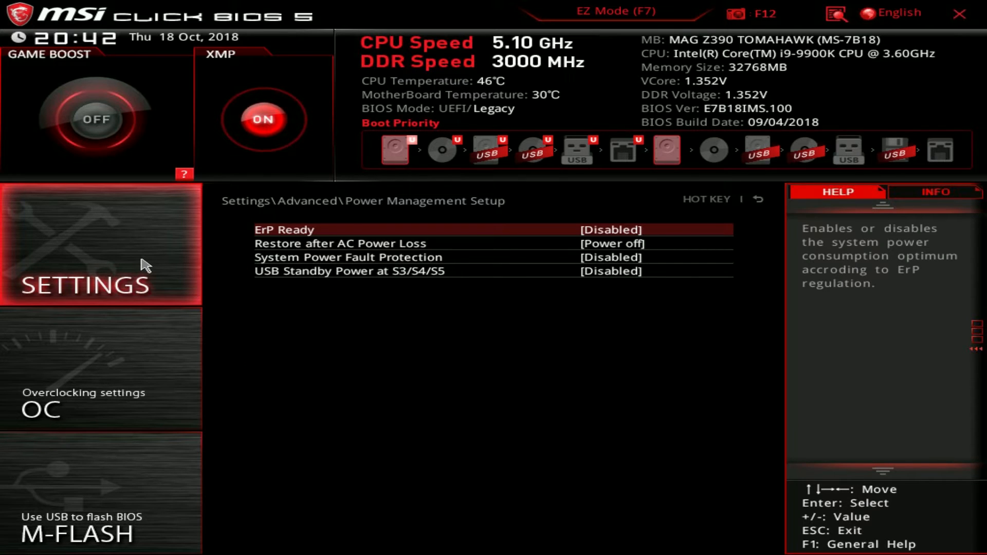
Check the Windows OS Configuration and Wake Up Event Setup pages, and read the Secure Erase+ description.
key(Escape)
key(Down)
key(Return)
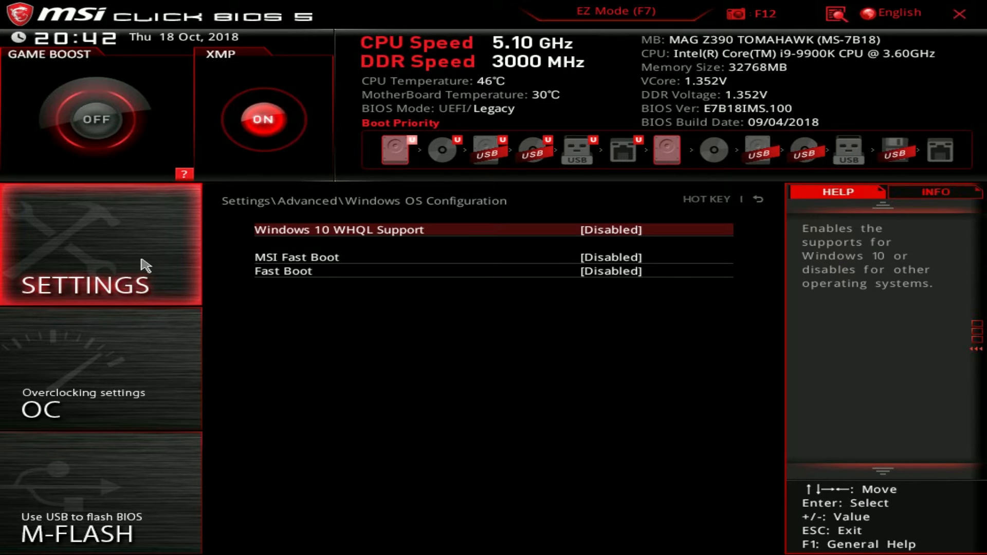
key(Escape)
key(Down)
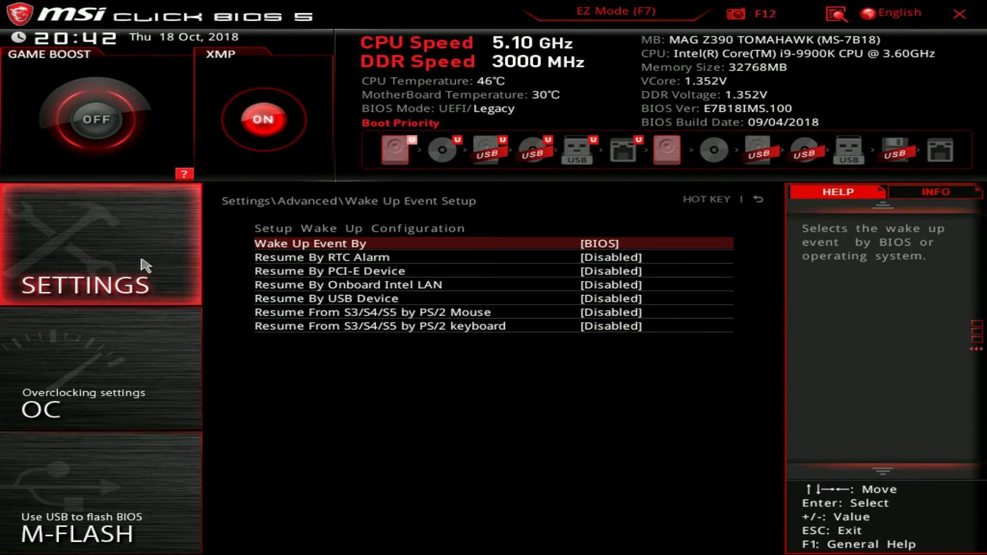
key(Escape)
key(Down)
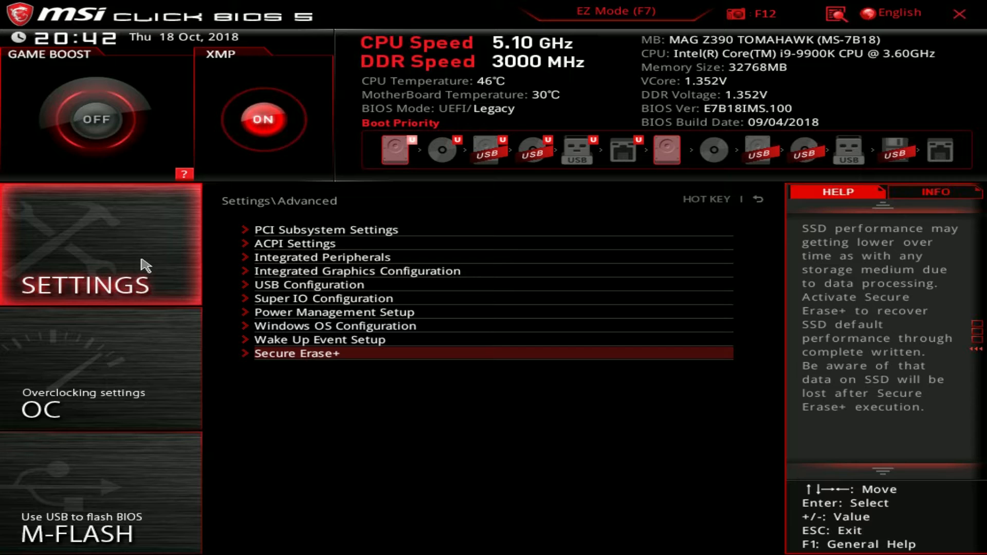
key(Down)
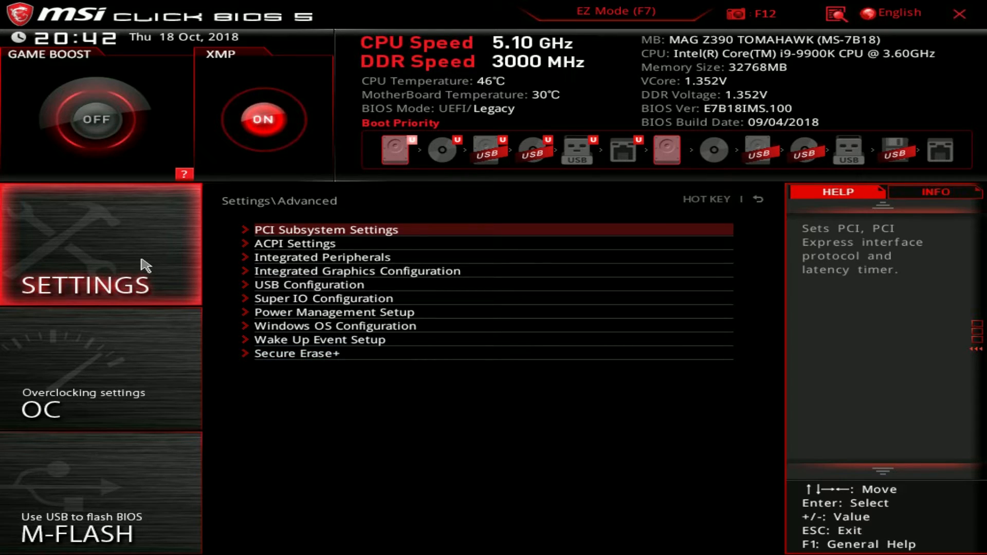
Open the overclocking settings and look through the full list, including the voltage and other settings.
click(72, 369)
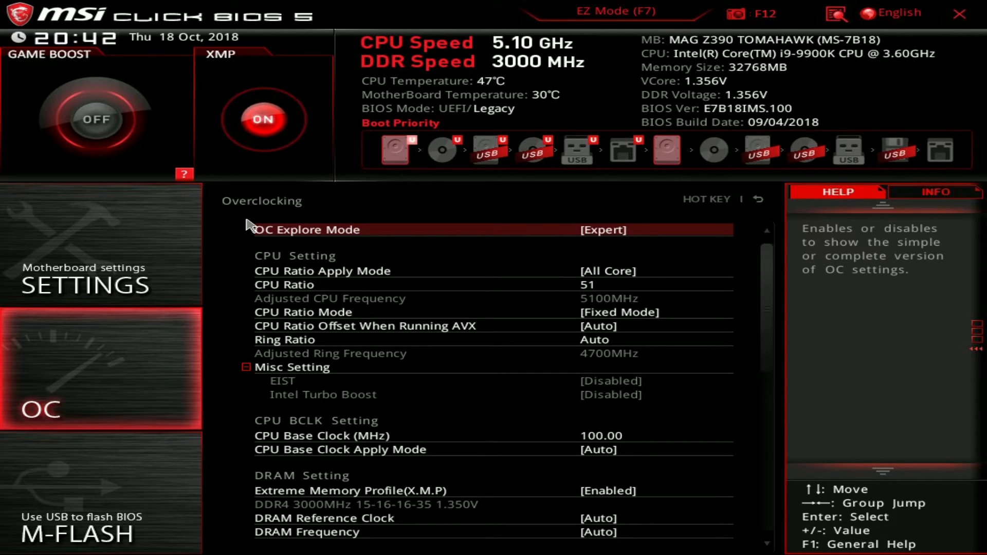
key(Left)
key(Up)
key(Up)
key(Up)
key(Up)
key(Up)
key(Up)
key(Up)
key(Up)
key(Up)
key(Up)
key(Up)
key(Up)
key(Up)
key(Up)
key(Up)
key(Up)
key(Up)
key(Up)
key(Up)
key(Up)
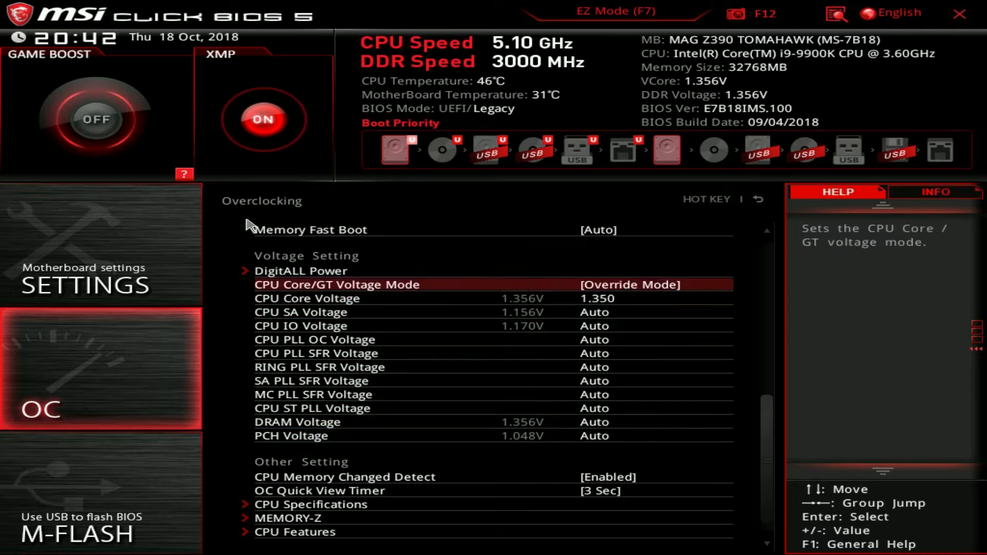
key(Up)
key(Up)
key(Up)
key(Up)
key(Up)
key(Down)
key(Down)
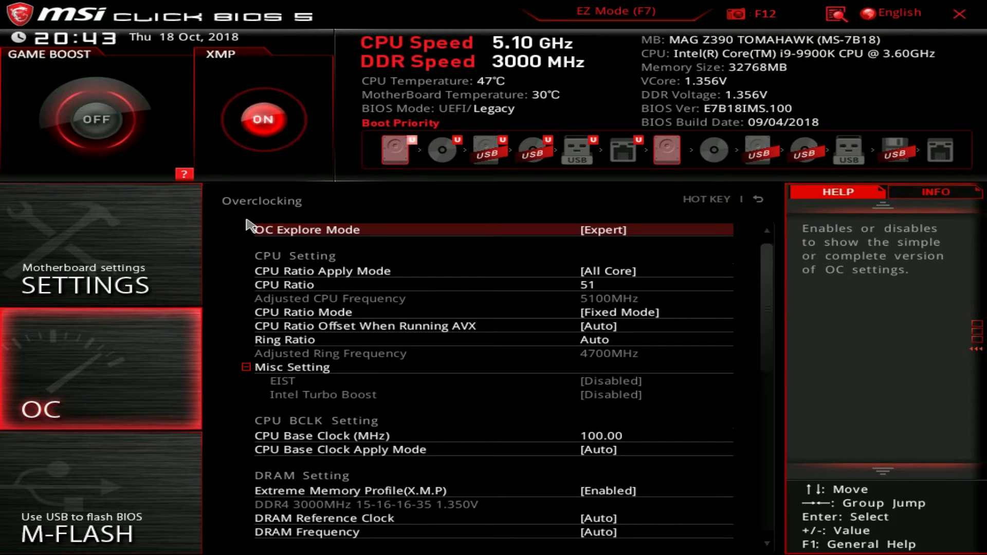
Examine the CPU ratio, ring ratio and CPU base clock settings on the Overclocking page.
key(Down)
key(Down)
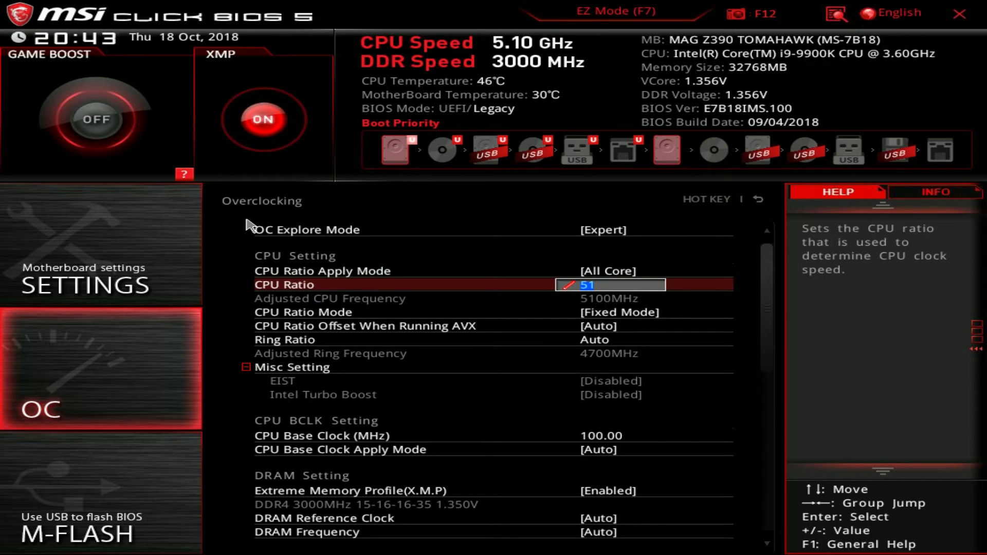
key(Return)
key(Down)
key(Down)
key(Down)
key(Down)
key(Down)
key(Up)
key(Down)
key(Down)
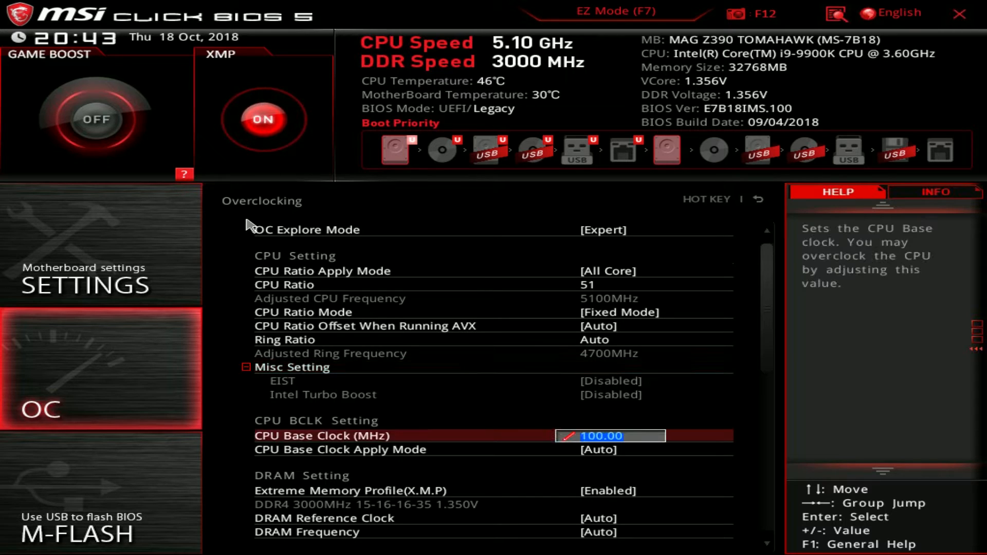
key(Down)
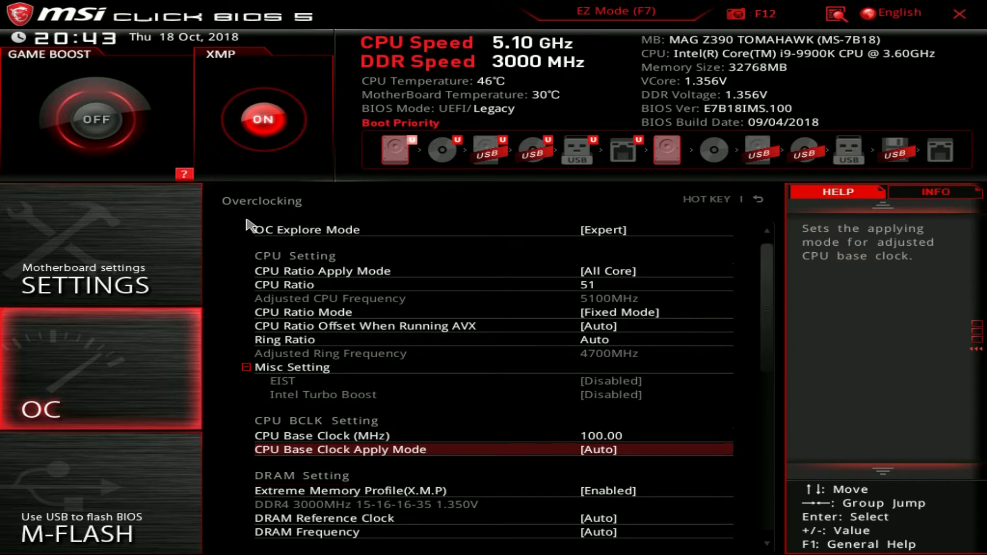
Examine the DRAM settings, from Extreme Memory Profile through Memory Try It! to Advanced DRAM Configuration.
key(Down)
key(Down)
key(Up)
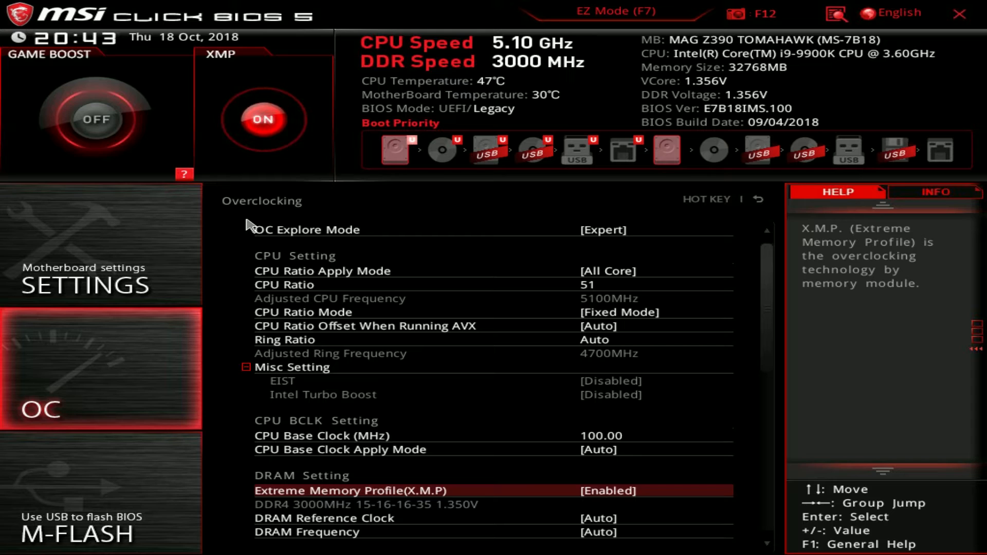
key(Down)
key(Down)
key(Down)
key(Down)
key(Down)
key(Down)
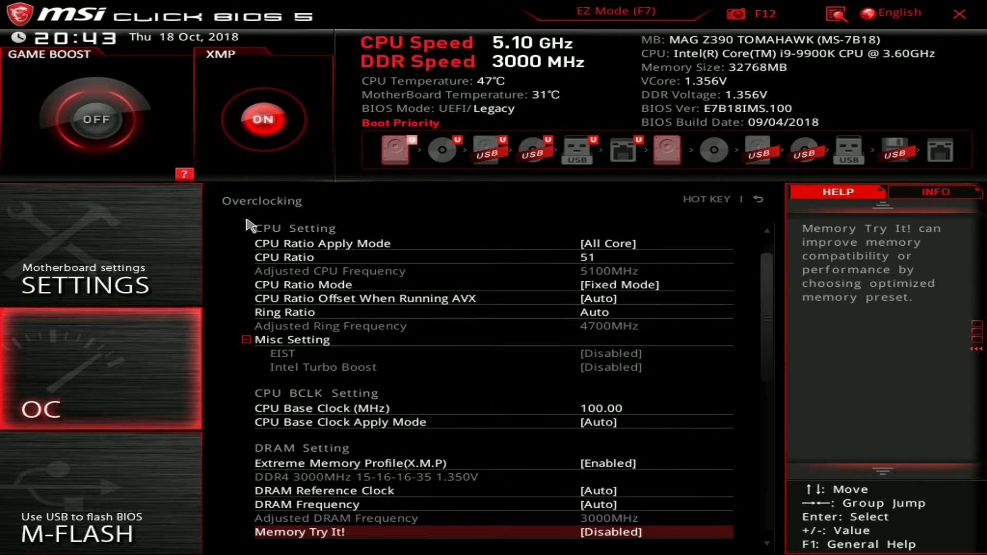
key(Up)
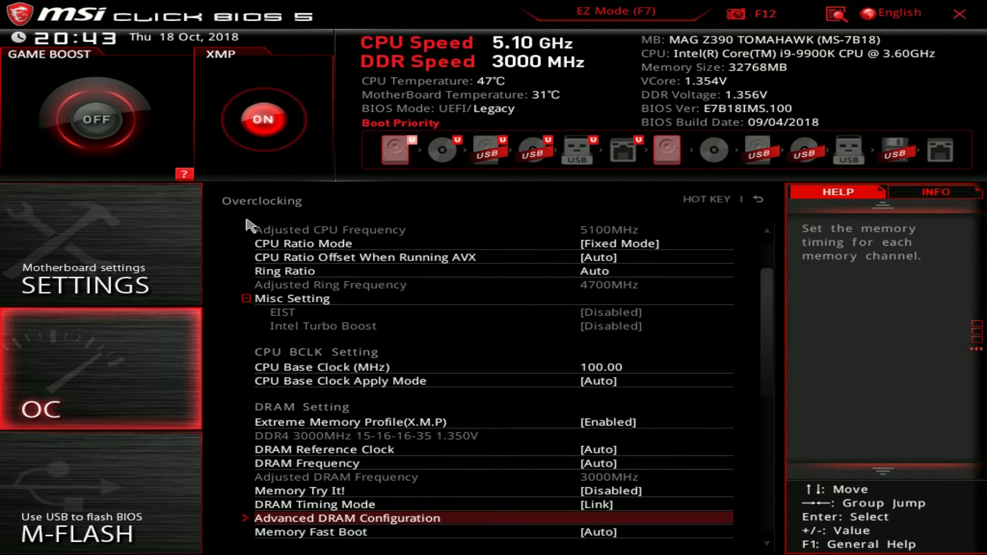
Examine the main, sub, turn-around and latency memory timings in Advanced DRAM Configuration, and return to the overclocking settings.
key(Return)
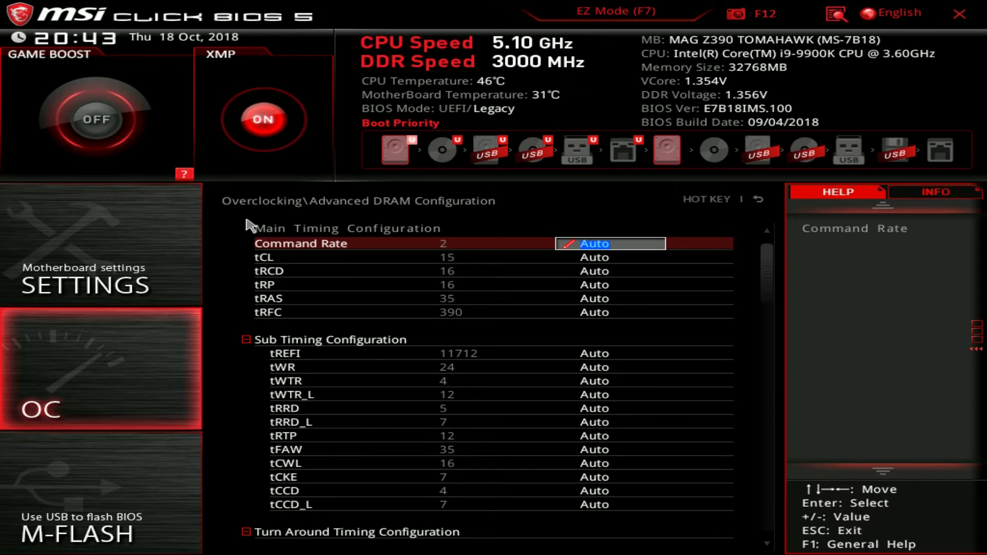
key(Down)
key(Down)
key(Down)
key(Down)
key(Down)
key(Down)
key(Down)
key(Down)
key(Down)
key(Down)
key(Down)
key(Down)
key(Down)
key(Down)
key(Down)
key(Down)
key(Down)
key(Down)
key(Down)
key(Down)
key(Down)
key(Down)
key(Down)
key(Down)
key(Down)
key(Down)
key(Down)
key(Down)
key(Down)
key(Down)
key(Down)
key(Down)
key(Down)
key(Down)
key(Down)
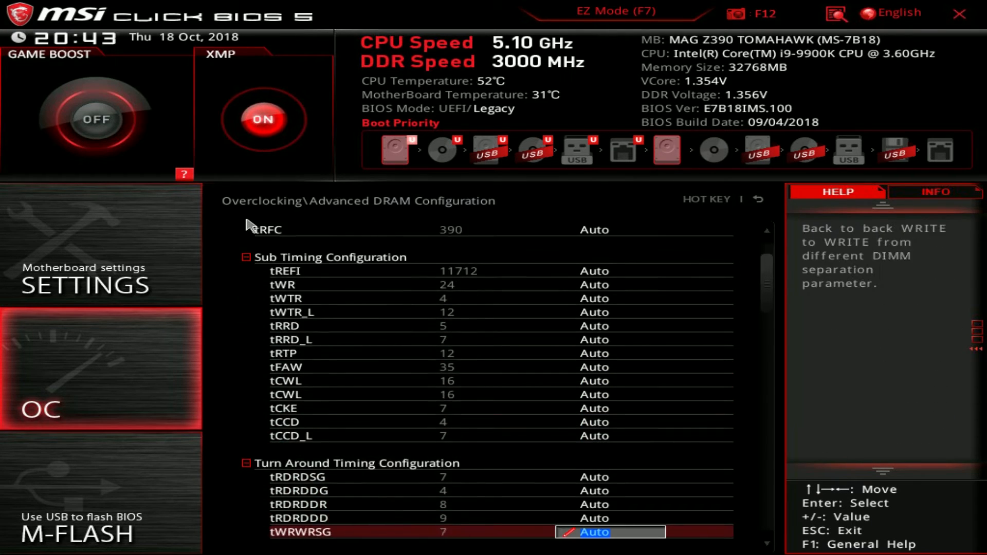
key(Down)
key(Down)
key(Down)
key(Down)
key(Down)
key(Down)
key(Down)
key(Down)
key(Down)
key(Down)
key(Down)
key(Down)
key(Down)
key(Down)
key(Down)
key(Down)
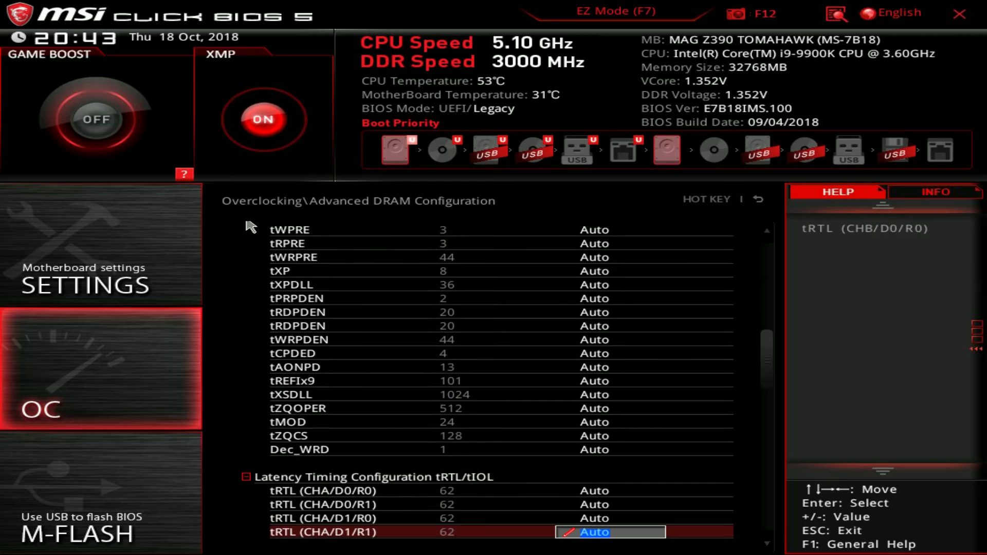
key(Escape)
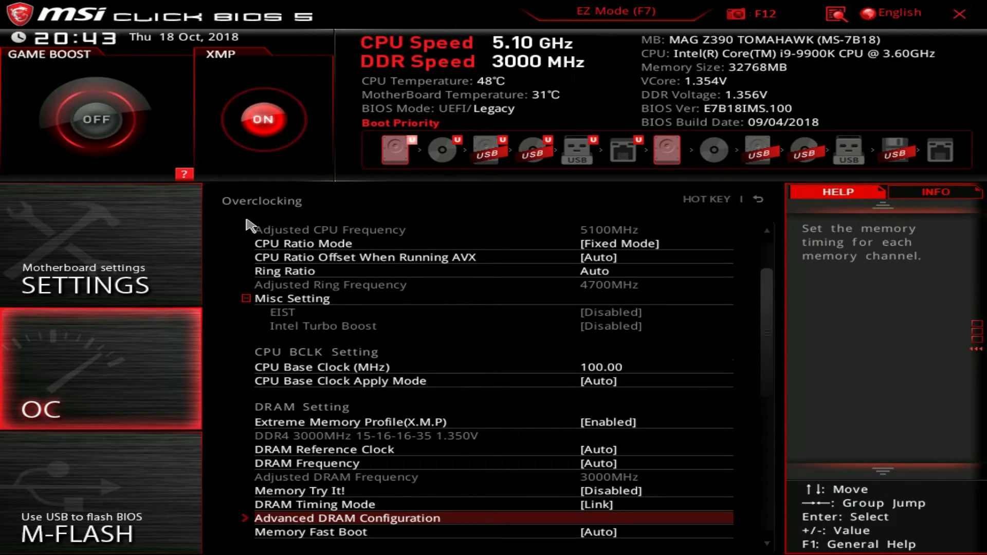
Open the DigitALL Power settings in the Voltage Setting section.
key(Down)
key(Down)
key(Down)
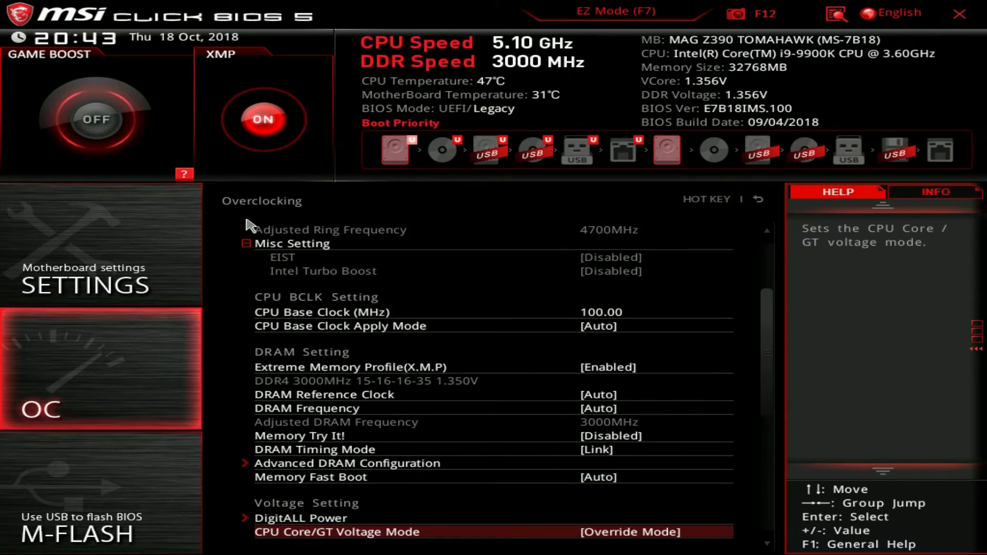
key(Up)
key(Return)
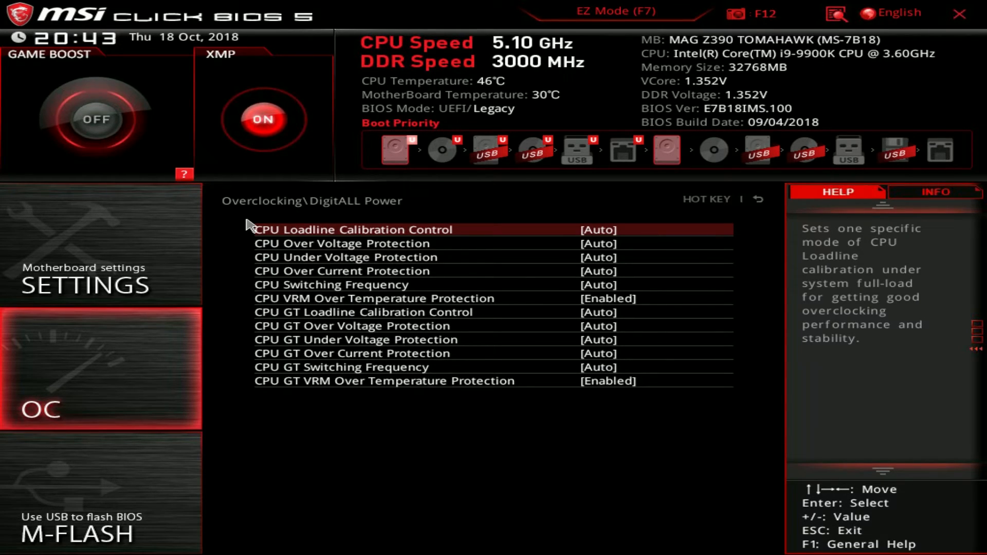
Examine the DigitALL Power settings, from CPU Loadline Calibration Control to the CPU GT protections, and return to the overclocking settings.
key(Down)
key(Down)
key(Down)
key(Down)
key(Down)
key(Down)
key(Down)
key(Down)
key(Down)
key(Down)
key(Down)
key(Up)
key(Up)
key(Up)
key(Up)
key(Up)
key(Up)
key(Up)
key(Up)
key(Up)
key(Down)
key(Up)
key(Up)
key(Up)
key(Escape)
Examine the Voltage Setting entries from CPU Core/GT Voltage Mode to PCH Voltage, continuing down to the Other Setting section.
key(Down)
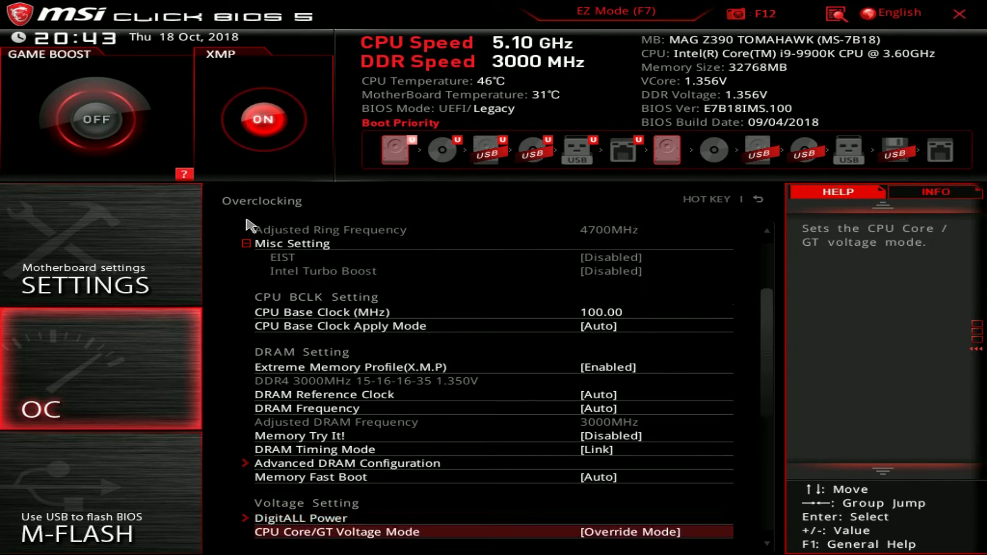
key(Down)
key(Down)
key(Down)
key(Down)
key(Down)
key(Down)
key(Up)
key(Up)
key(Up)
key(Up)
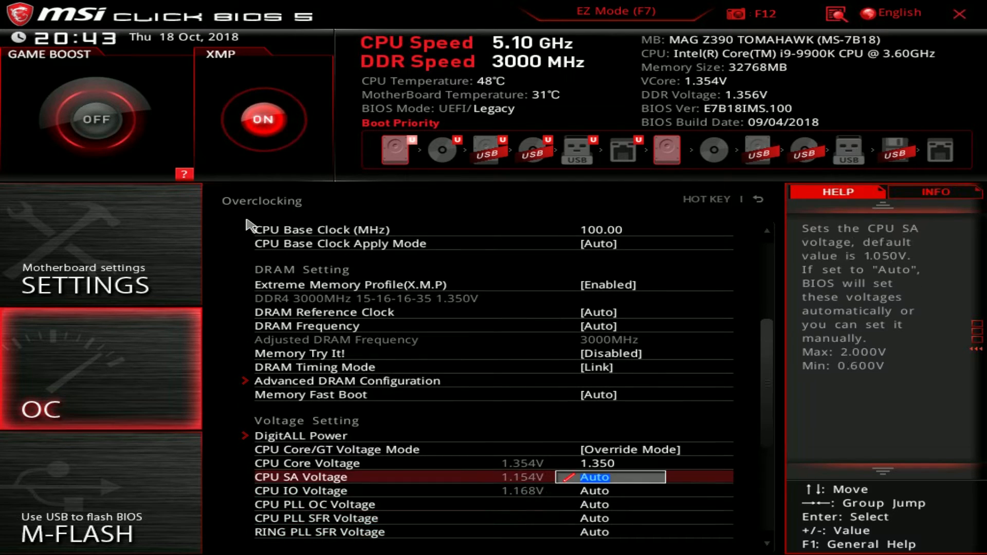
key(Up)
key(Down)
key(Down)
key(Down)
key(Down)
key(Down)
key(Down)
key(Down)
key(Down)
key(Down)
key(Down)
key(Down)
key(Down)
key(Down)
key(Down)
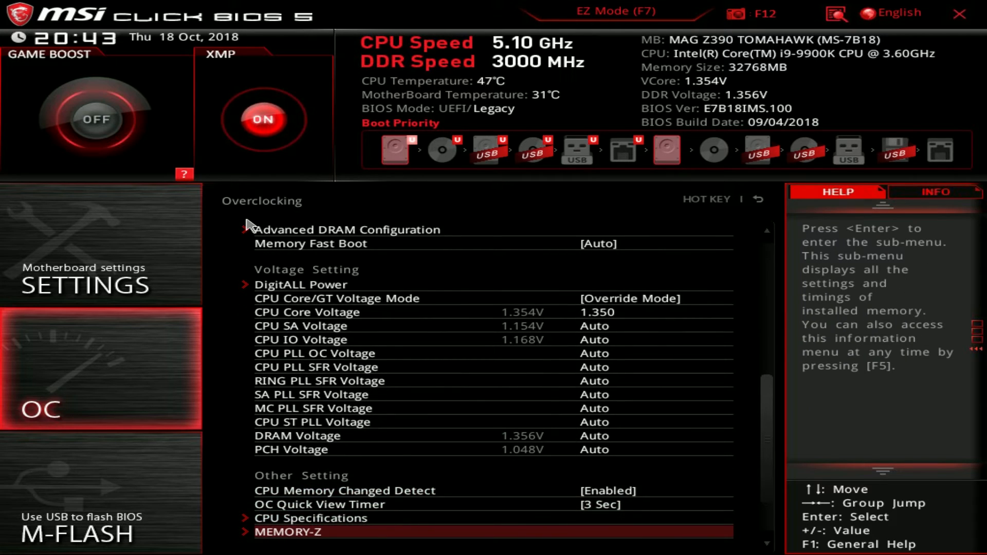
View the CPU Specifications and the CPU Technology Support details, and return to the overclocking settings.
key(Up)
key(Return)
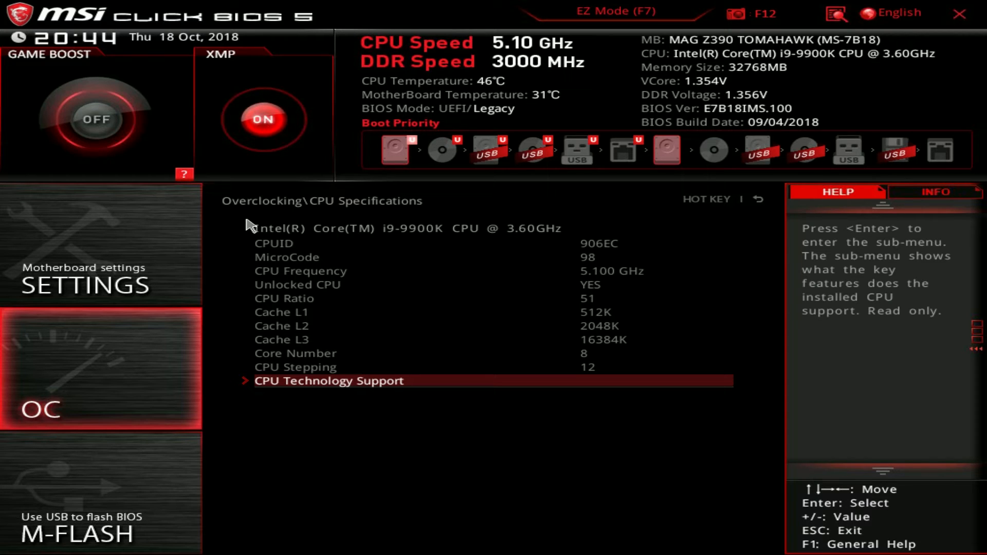
key(Return)
key(Escape)
key(Escape)
View the DIMMA1 Memory SPD information in MEMORY-Z, and return to the overclocking settings.
key(Down)
key(Return)
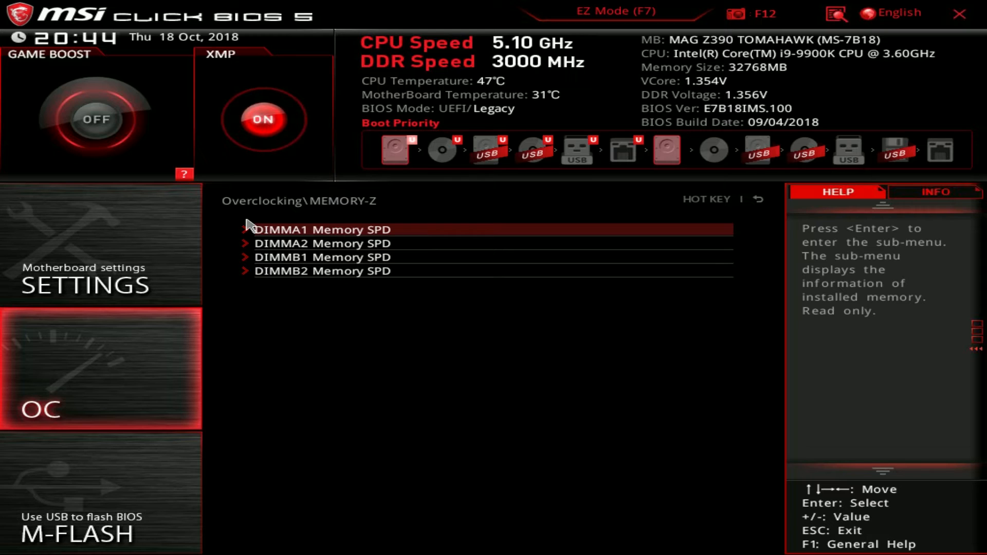
key(Return)
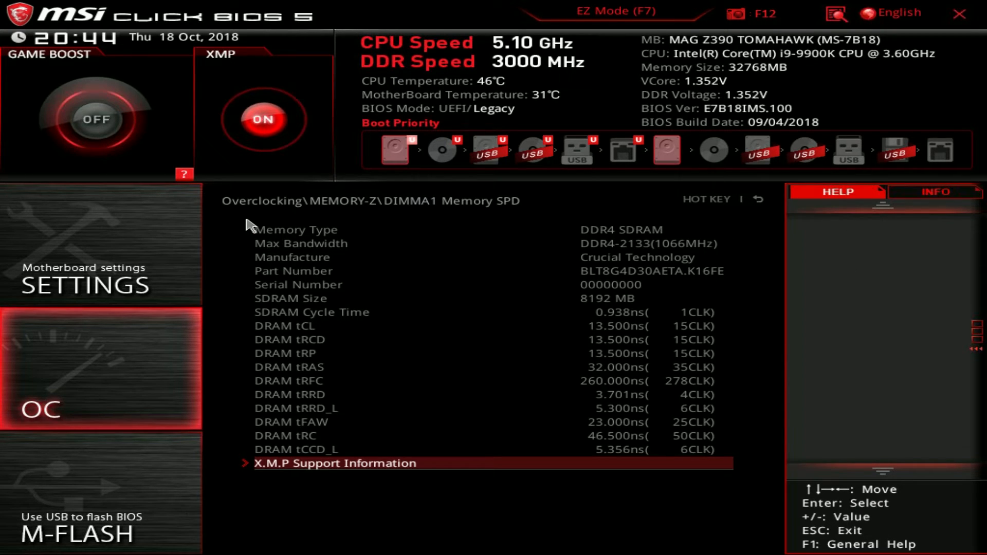
key(Escape)
key(Escape)
Open CPU Features and examine its settings from Hyper-Threading down to Long Duration Power Limit(W).
key(Down)
key(Return)
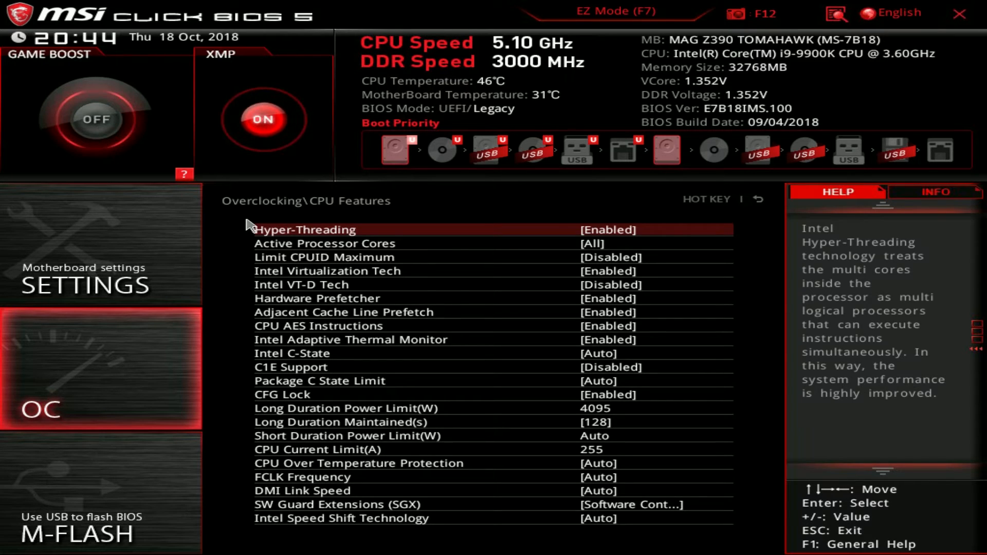
key(Down)
key(Down)
key(Down)
key(Down)
key(Down)
key(Down)
key(Down)
key(Down)
key(Down)
key(Down)
key(Down)
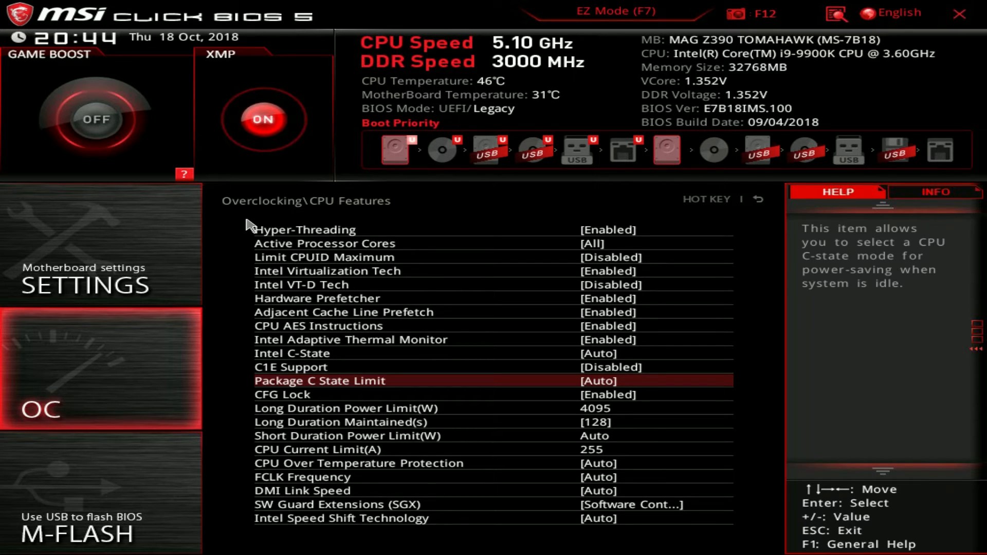
key(Down)
key(Down)
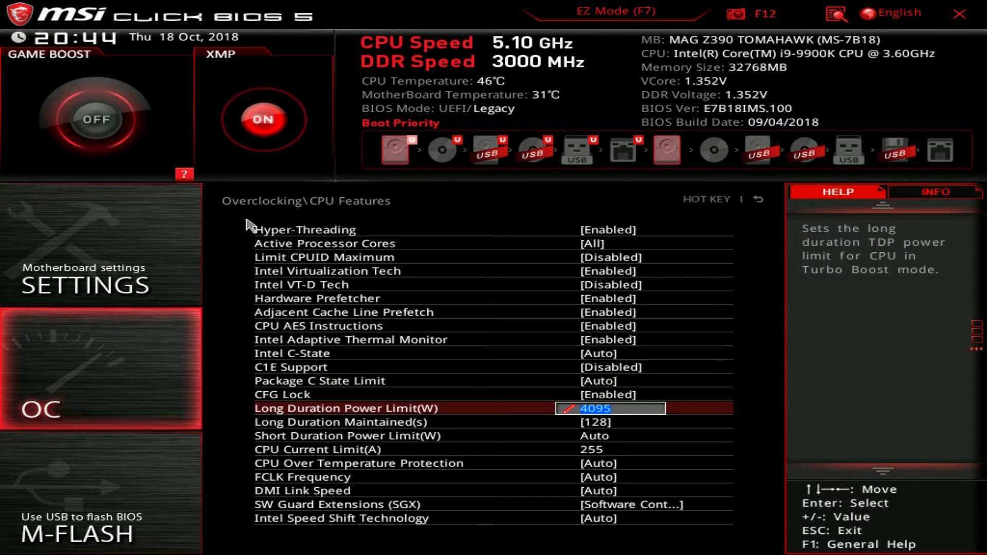
Examine the long and short duration power limits and CPU Current Limit(A) in CPU Features, and return to the overclocking settings.
key(Down)
key(Down)
key(Down)
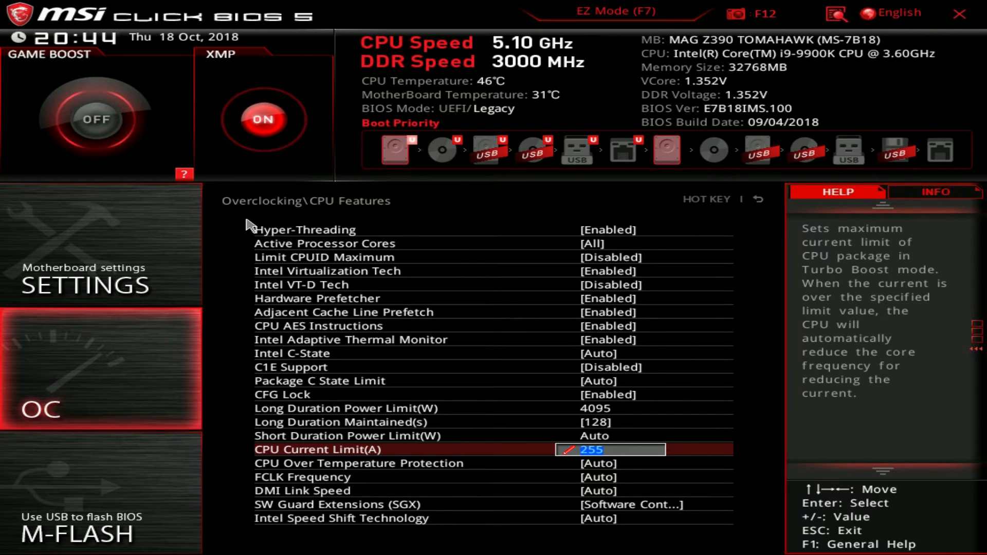
key(Up)
key(Up)
key(Up)
key(Down)
key(Down)
key(Down)
key(Up)
key(Up)
key(Up)
key(Down)
key(Down)
key(Down)
key(Up)
key(Up)
key(Up)
key(Return)
key(Down)
key(Down)
key(Down)
key(Up)
key(Up)
key(Up)
key(Return)
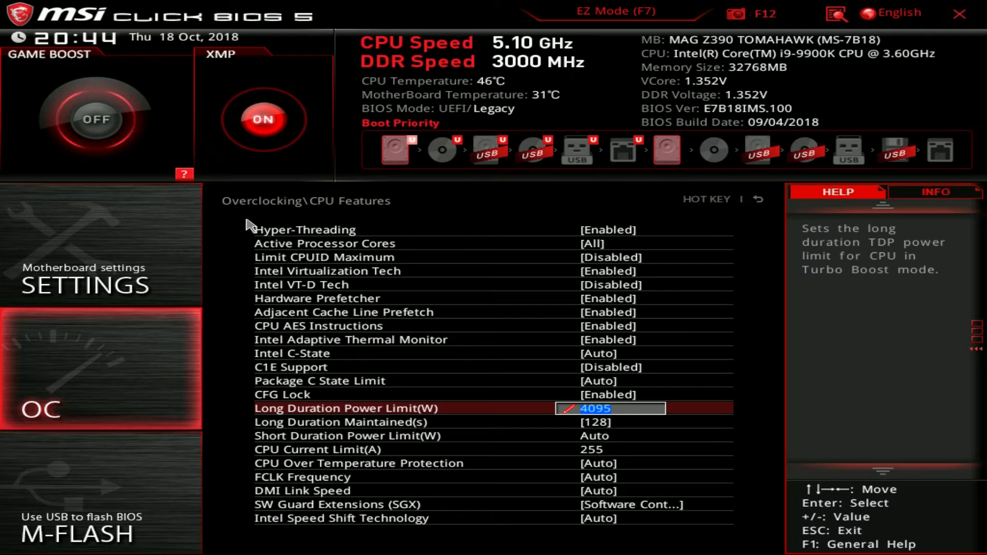
key(Down)
key(Down)
key(Down)
key(Up)
key(Up)
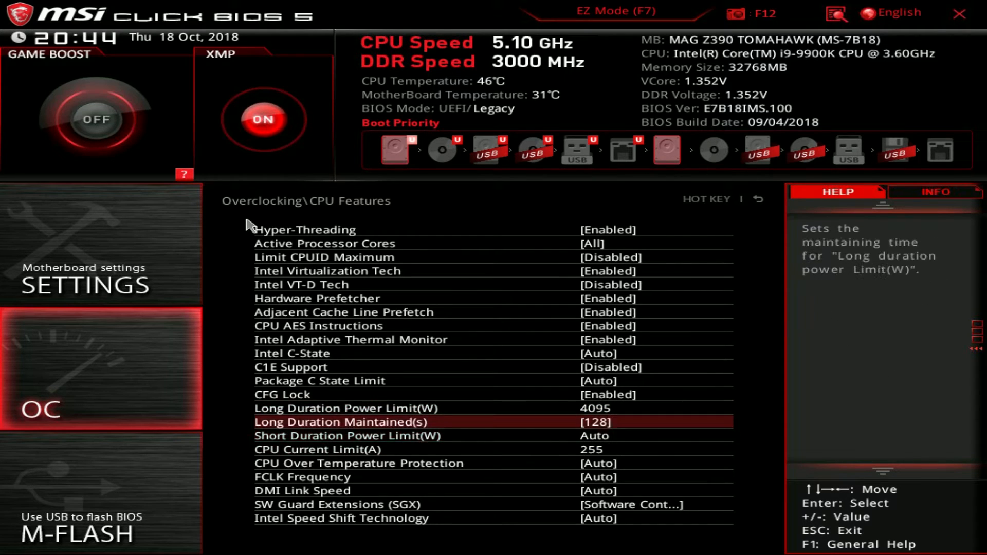
key(Escape)
Review the whole Overclocking page again, from OC Explore Mode through the DRAM and voltage settings to CPU Features.
key(Down)
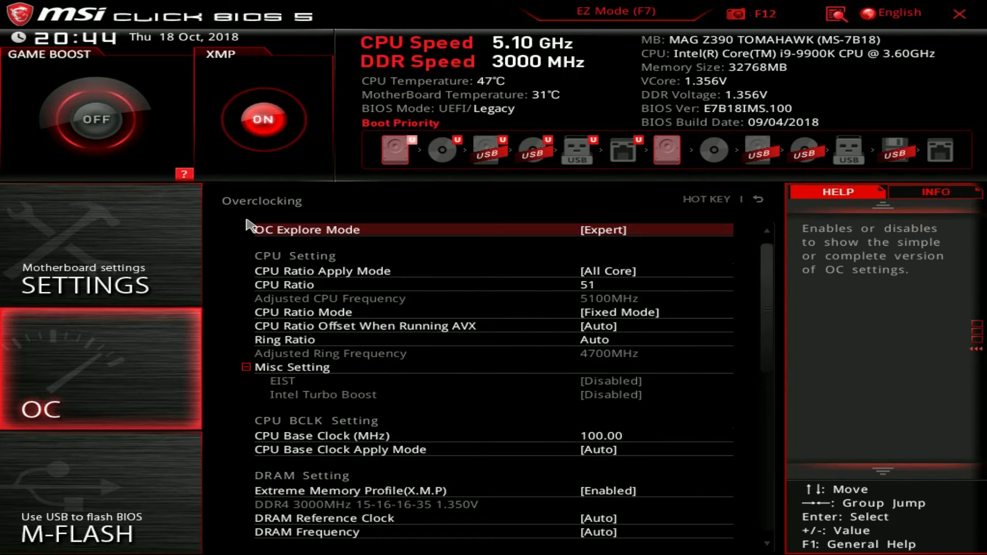
key(Up)
key(Down)
key(Down)
key(Down)
key(Down)
key(Down)
key(Down)
key(Down)
key(Down)
key(Down)
key(Down)
key(Down)
key(Down)
key(Down)
key(Down)
key(Down)
key(Down)
key(Down)
key(Down)
key(Down)
key(Down)
key(Down)
key(Down)
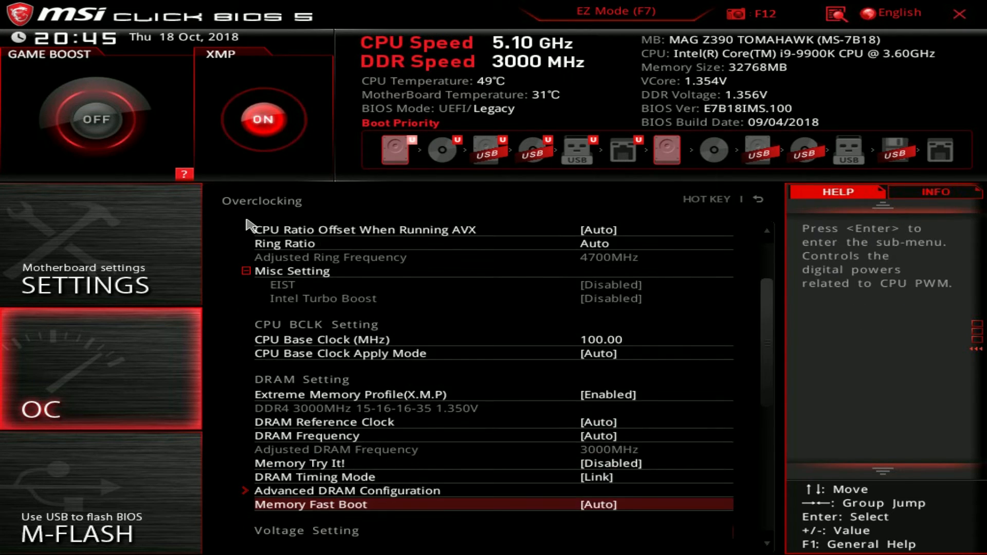
key(Down)
key(Down)
key(Down)
key(Down)
key(Down)
key(Down)
key(Down)
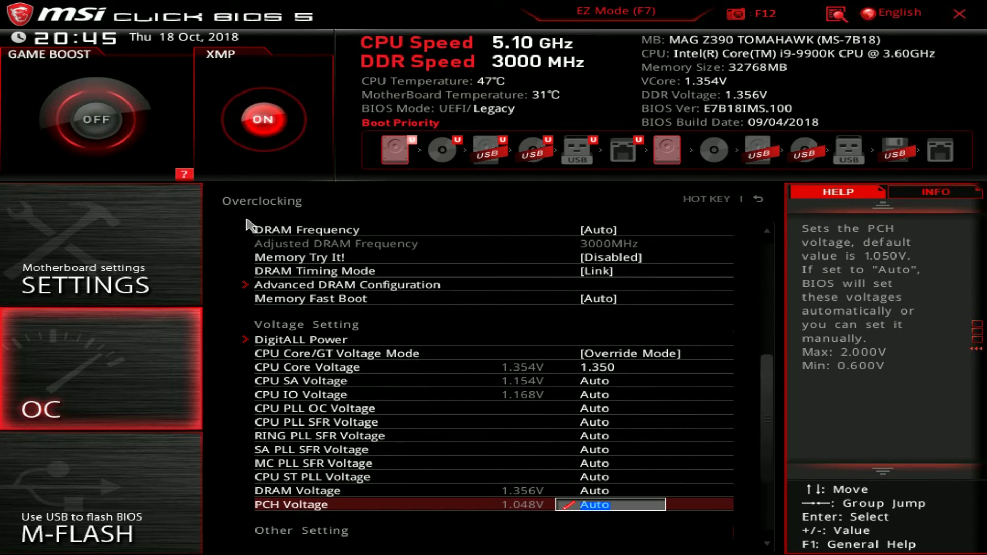
key(Down)
key(Down)
key(Down)
key(Down)
key(Down)
key(Down)
key(Down)
key(Down)
key(Up)
key(Up)
key(Up)
key(Up)
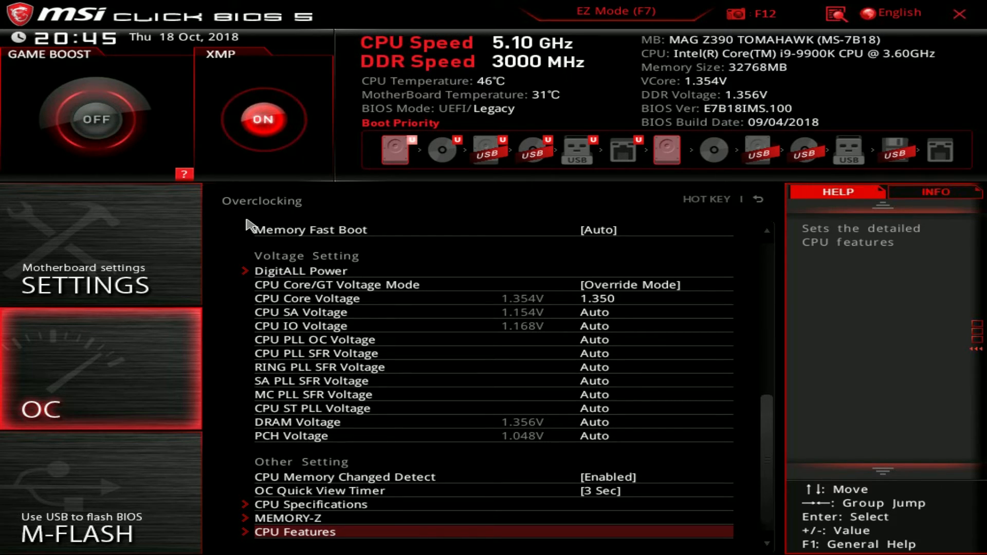
Bring up the M-FLASH reboot confirmation and decline entering flash mode.
click(63, 511)
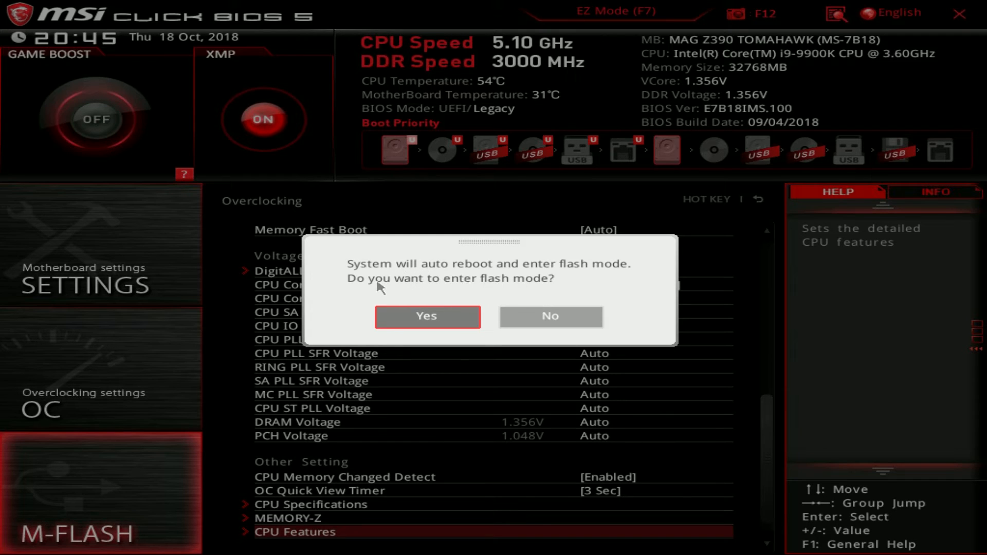
click(531, 316)
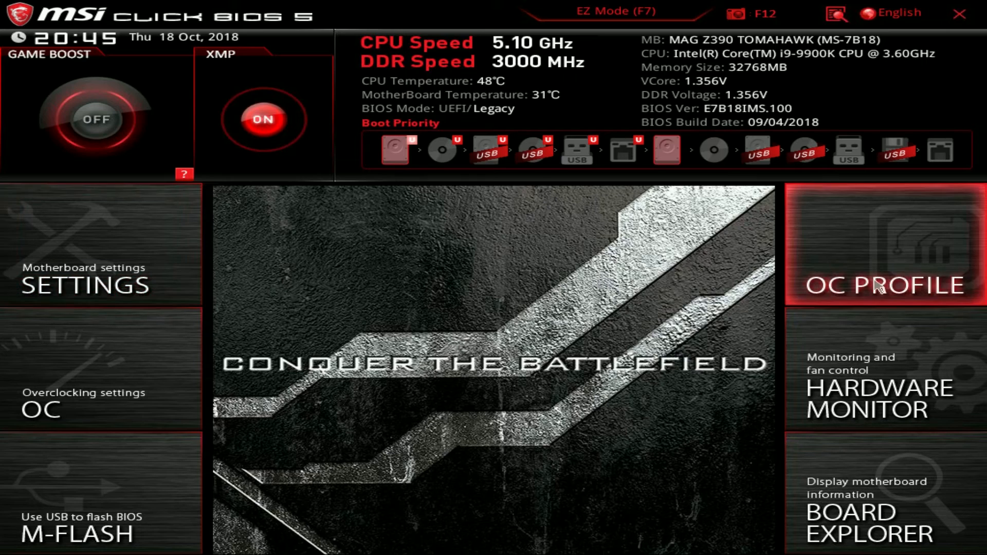
Examine the OC Profiles page with its profile slots and ROM and USB options, and return to the Overclocking page.
click(929, 279)
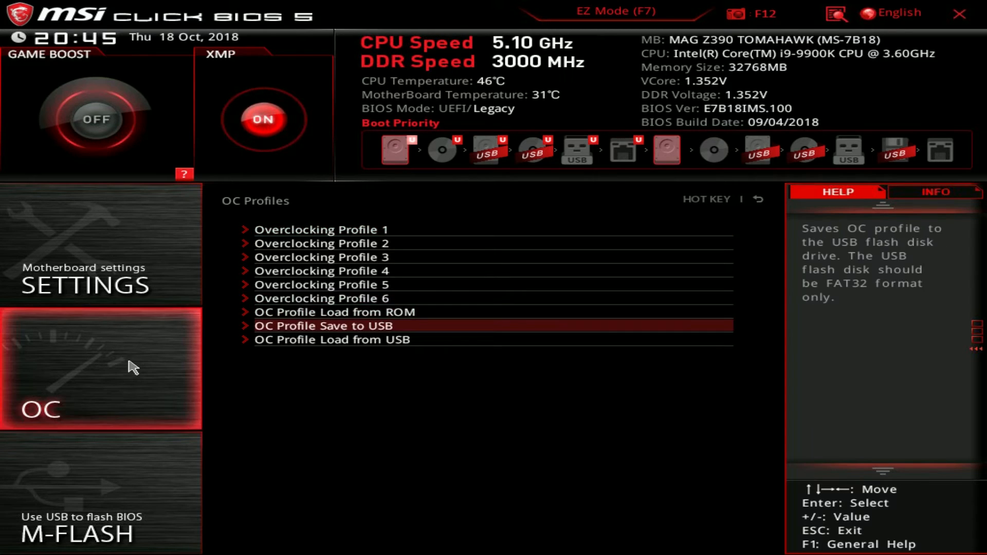
click(137, 362)
Compare the live voltage information with the help description for the voltage settings on the Overclocking page.
click(569, 327)
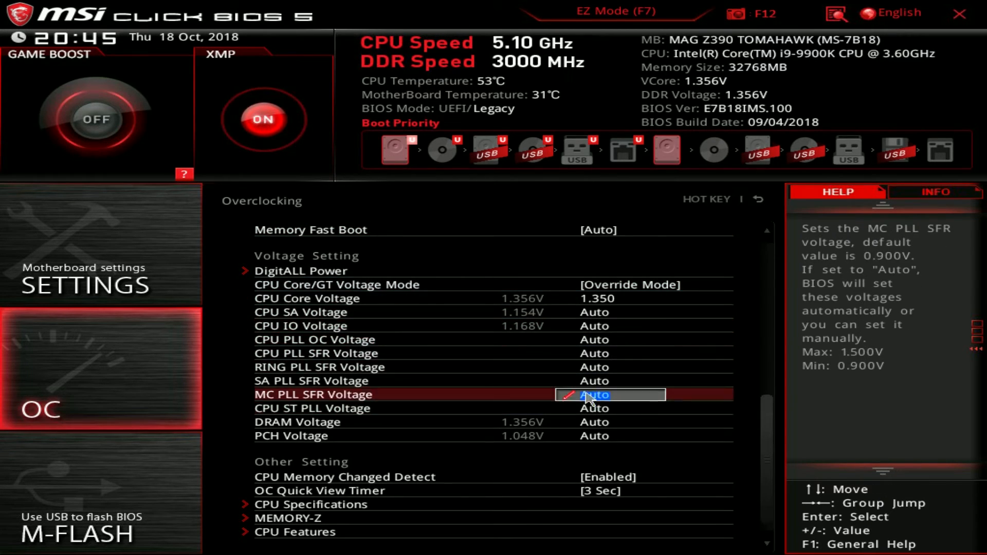
click(934, 194)
click(838, 192)
click(930, 193)
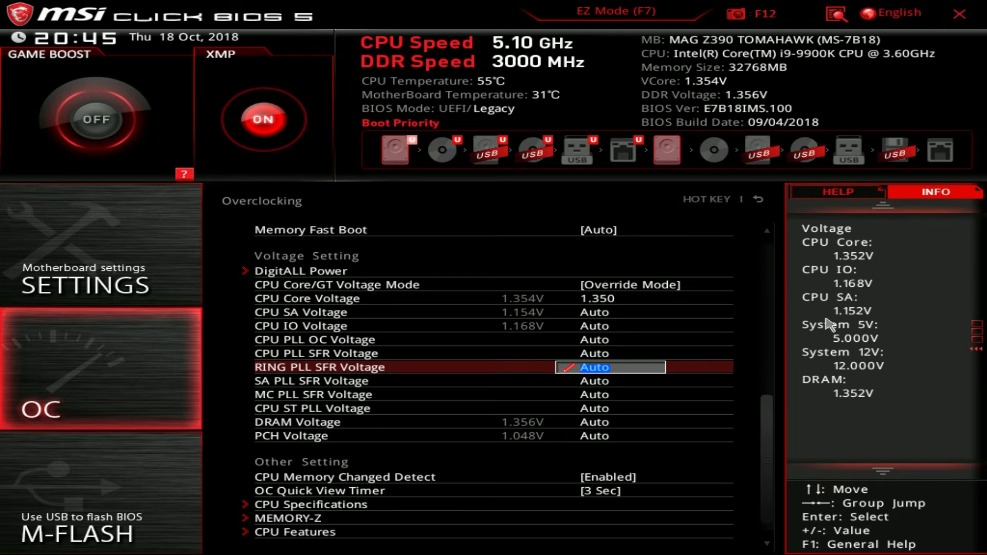
click(822, 194)
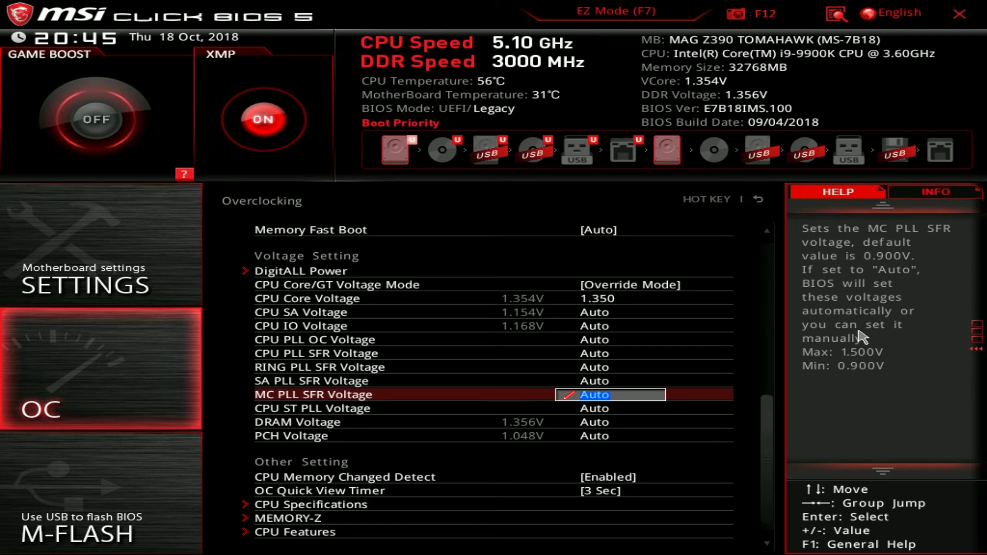
Leave the Overclocking page, examine the Hardware Monitor's temperatures, CPU fan curve and voltages, and close it.
key(Escape)
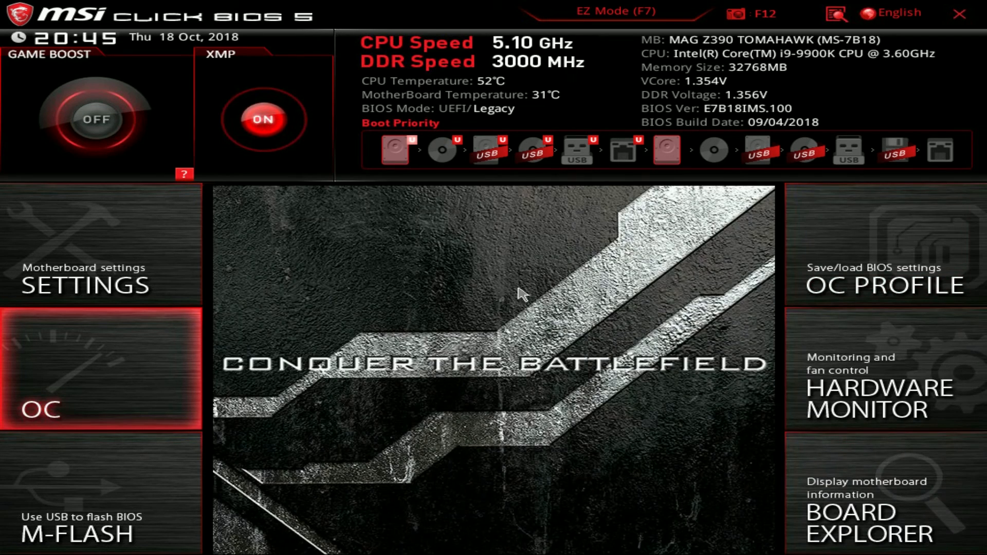
click(873, 388)
click(927, 395)
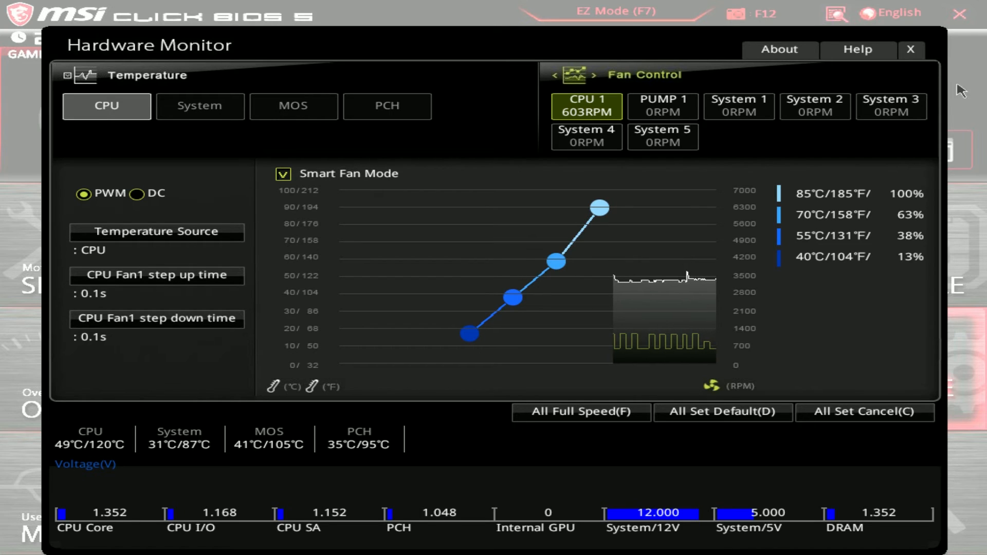
click(911, 49)
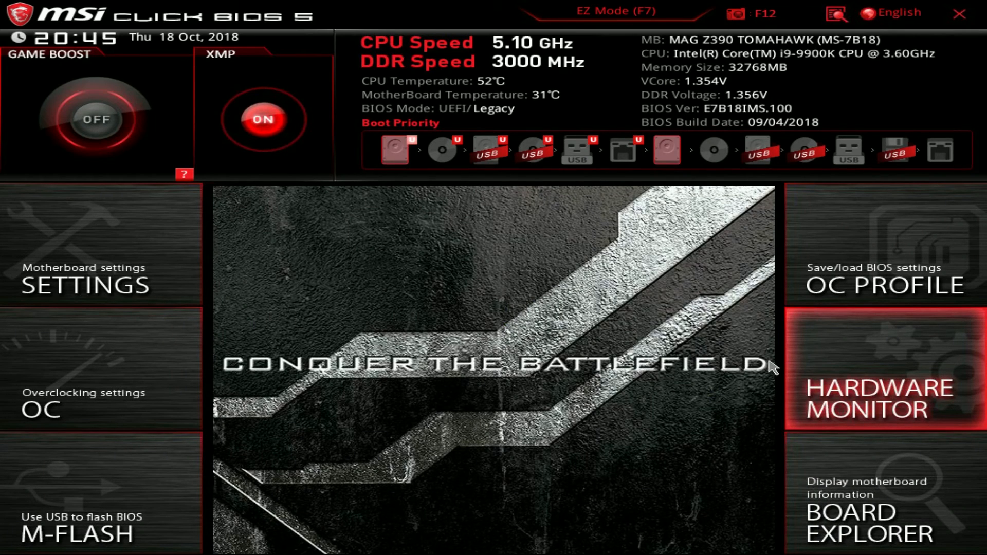
Inspect the CPU socket, first PCIe x16 slot and rear LAN and USB ports in Board Explorer, and close it.
click(830, 501)
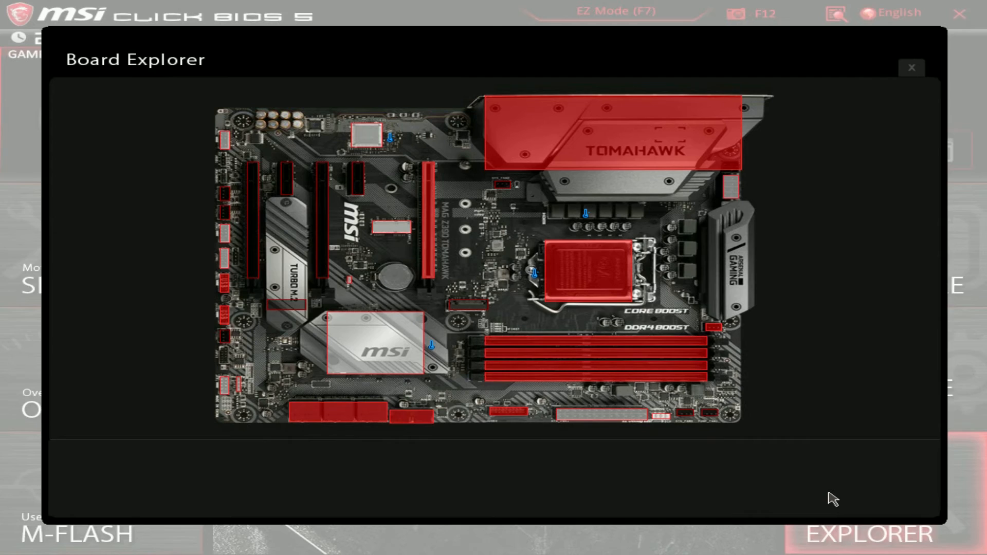
mouse_move(560, 265)
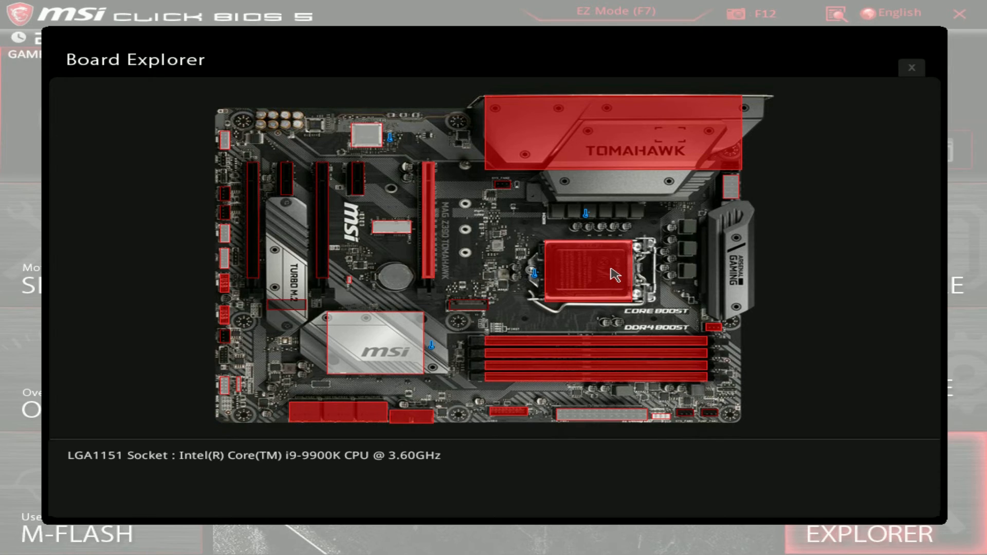
mouse_move(430, 217)
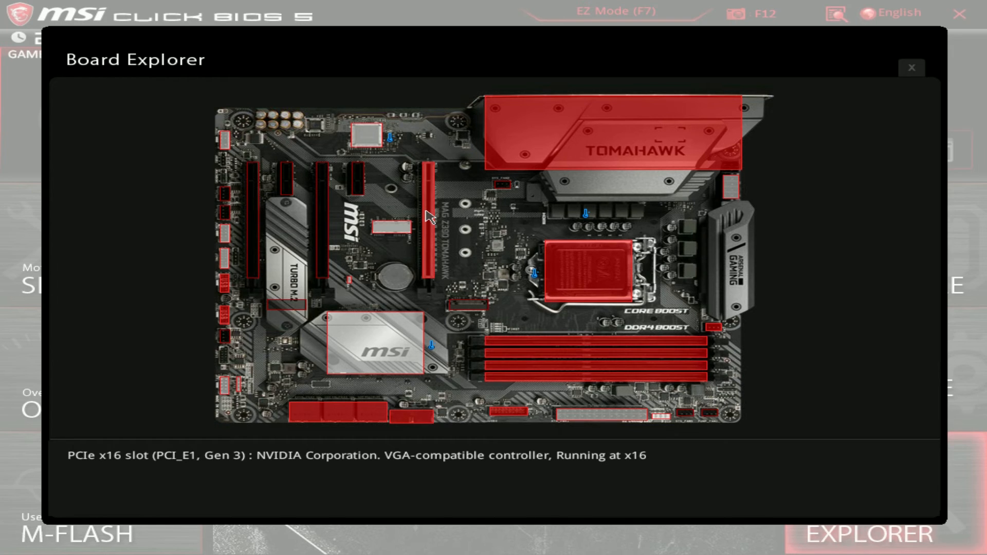
mouse_move(522, 157)
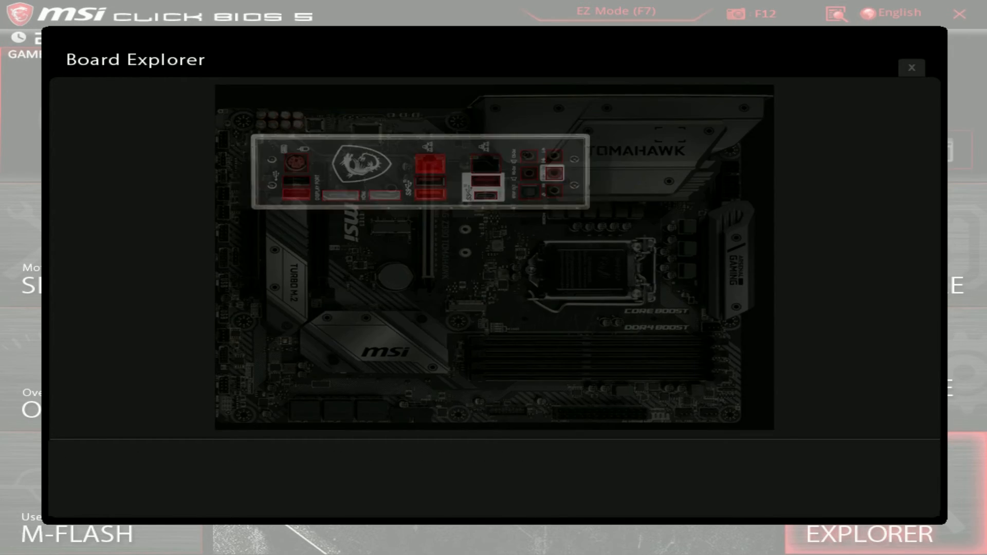
mouse_move(427, 167)
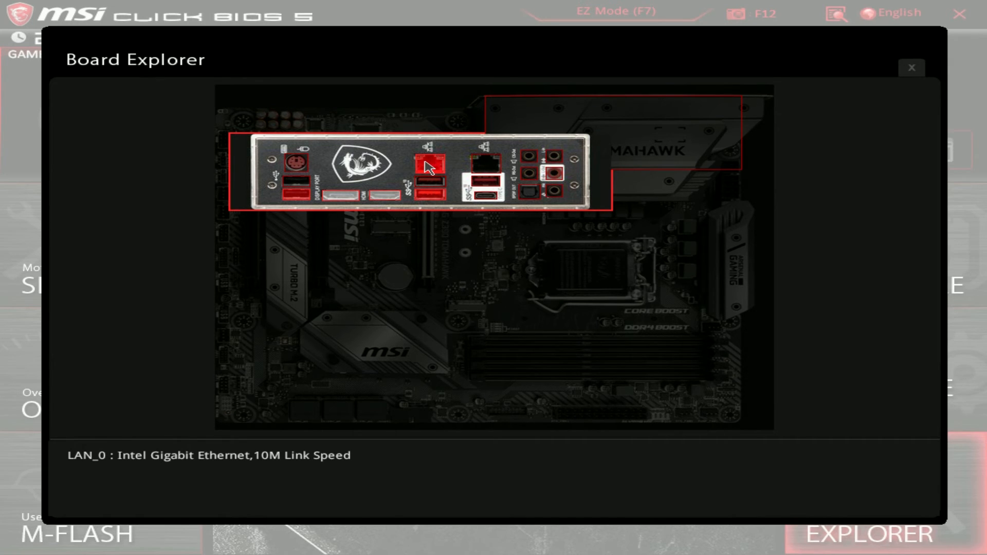
mouse_move(303, 198)
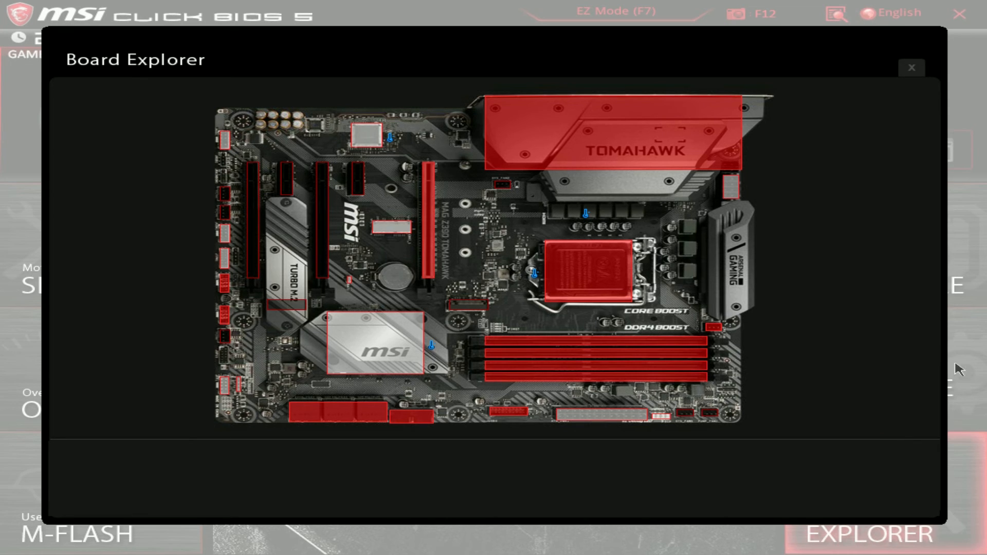
click(909, 67)
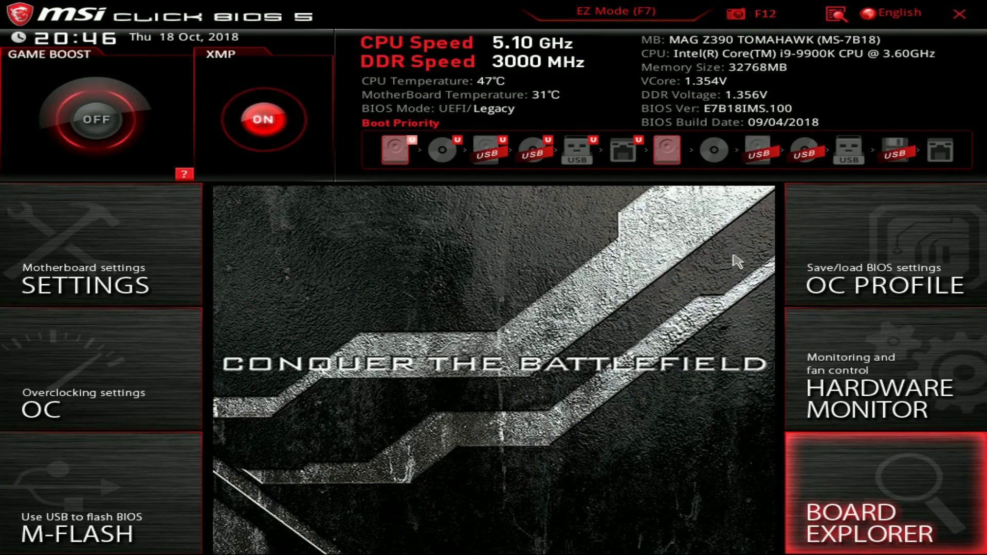